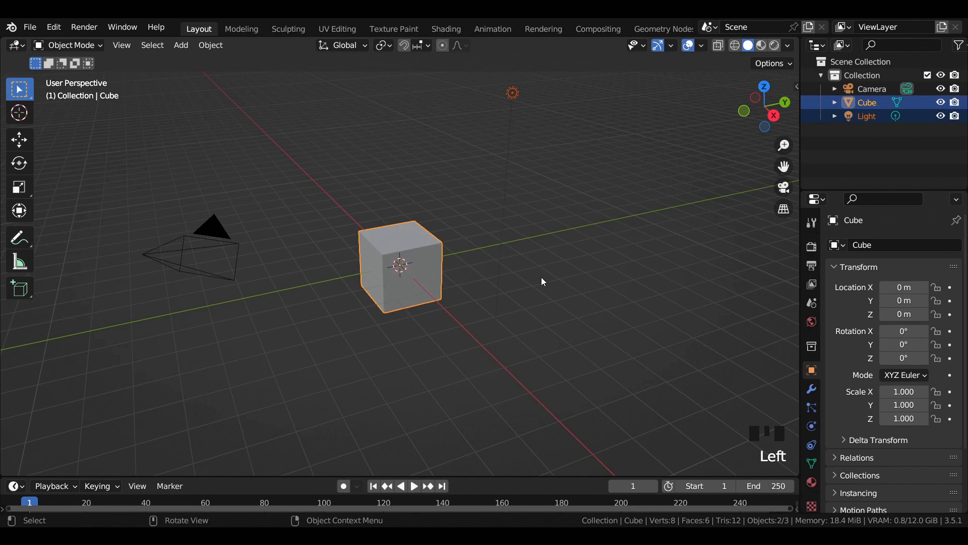
Delete the default cube and light, and import flat.svg as a Scalable Vector Graphics file.
key(Delete)
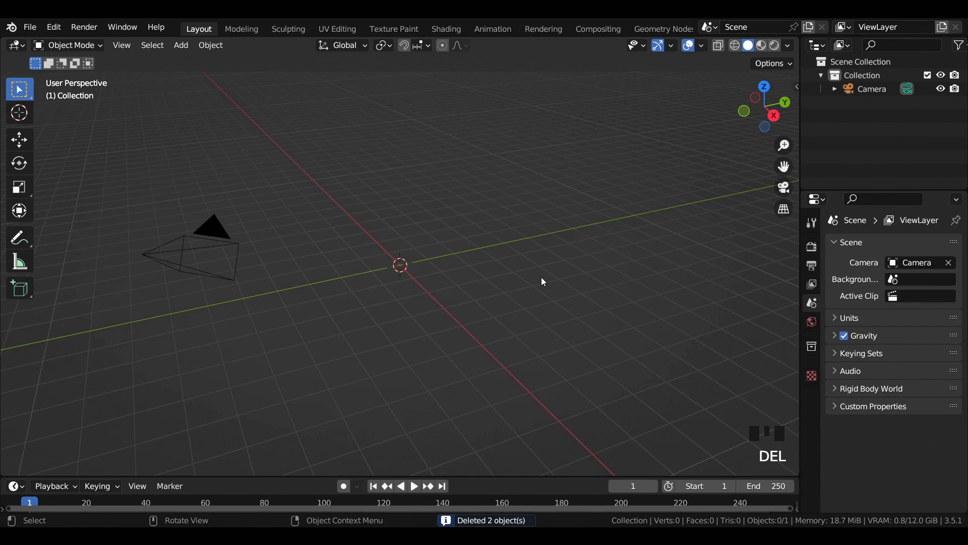
key(KP_1)
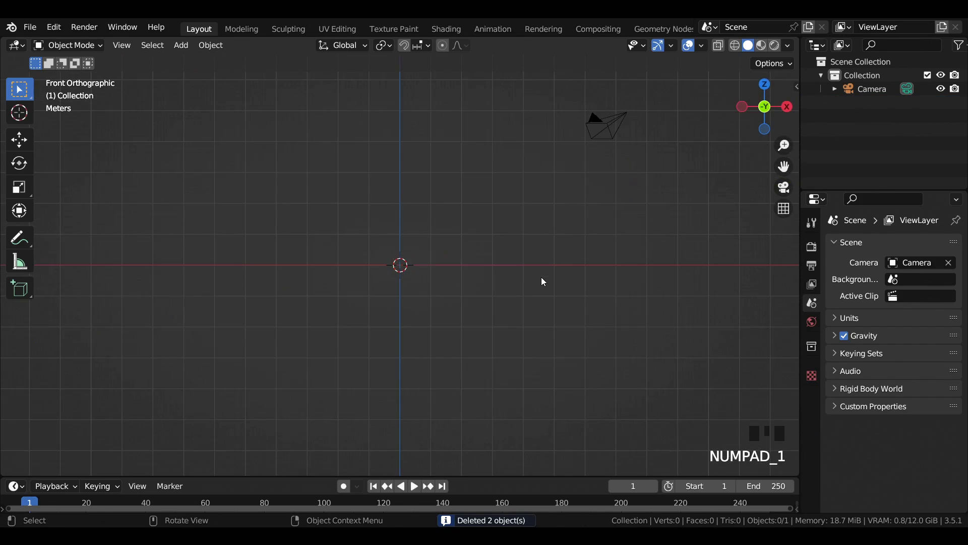
click(30, 27)
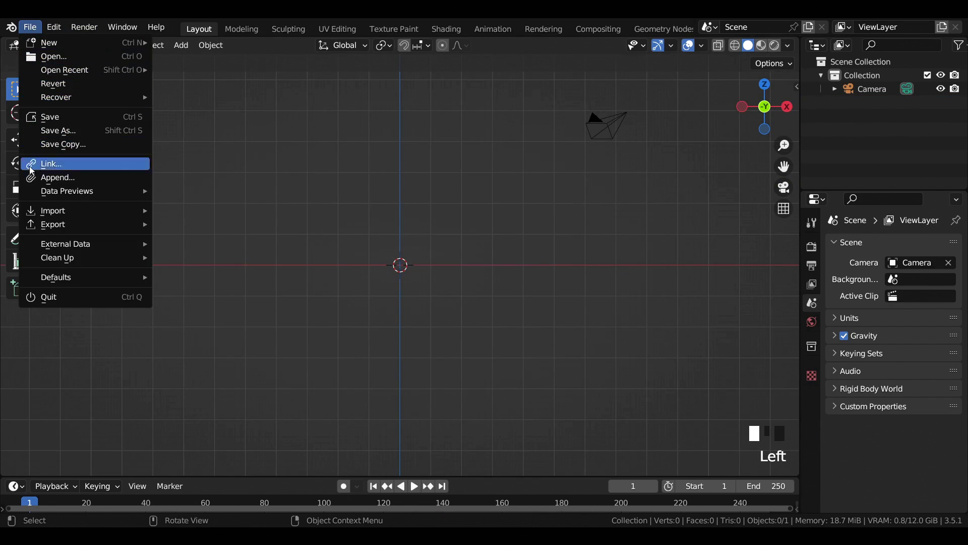
mouse_move(47, 211)
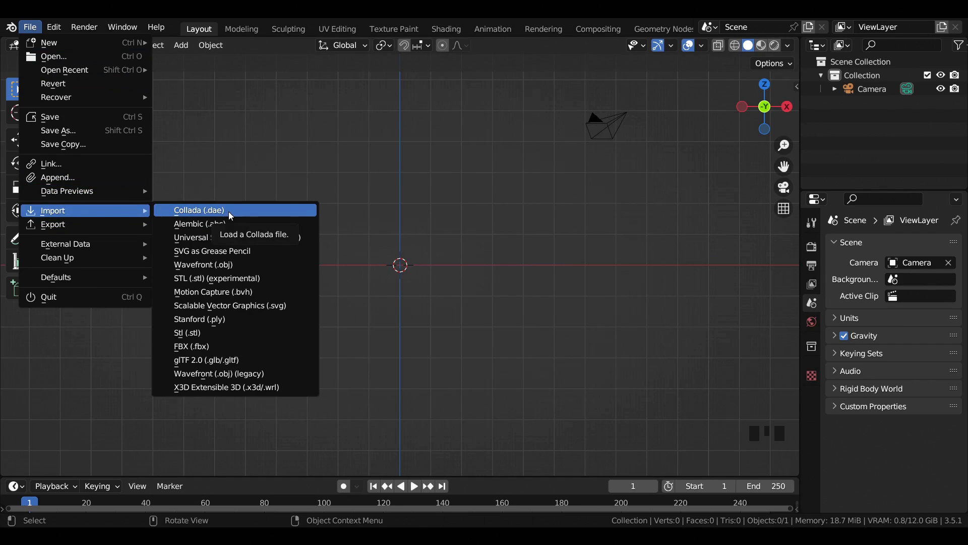
click(212, 306)
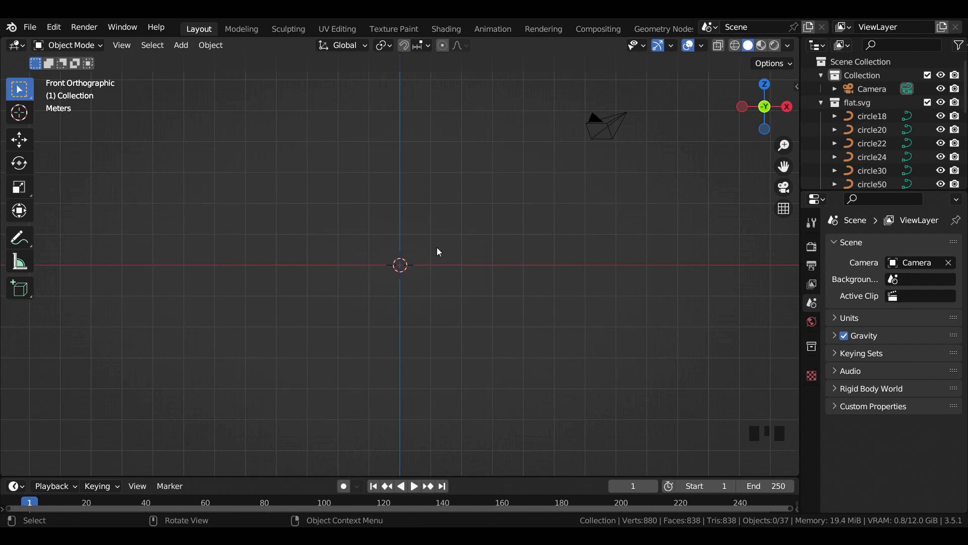
Extrude the large black hair ellipse at the top of the head (ellipse42) by 0.05 m.
middle_drag(521, 232, 447, 297)
scroll(399, 276, up, 12)
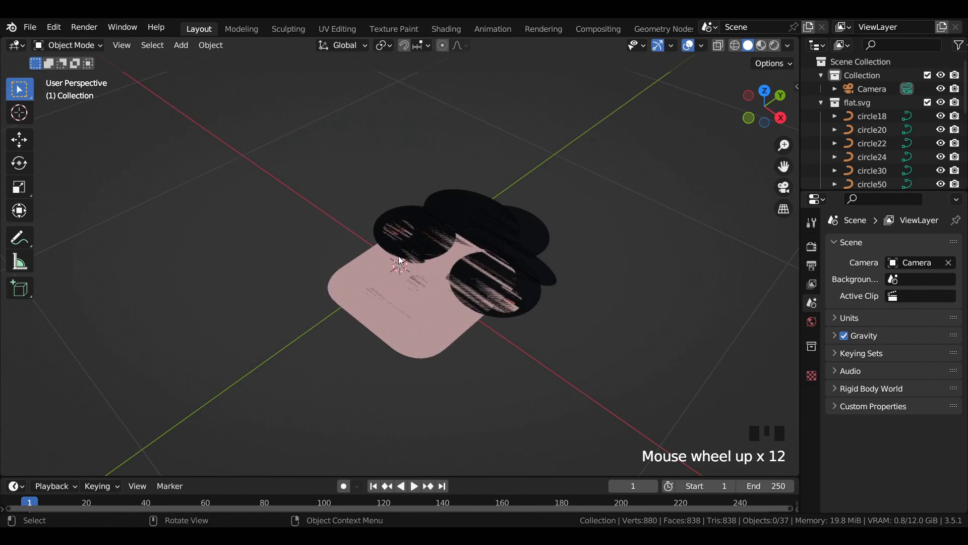
mouse_move(399, 276)
middle_down()
mouse_move(401, 195)
mouse_move(416, 279)
middle_up()
scroll(416, 279, up, 2)
click(470, 238)
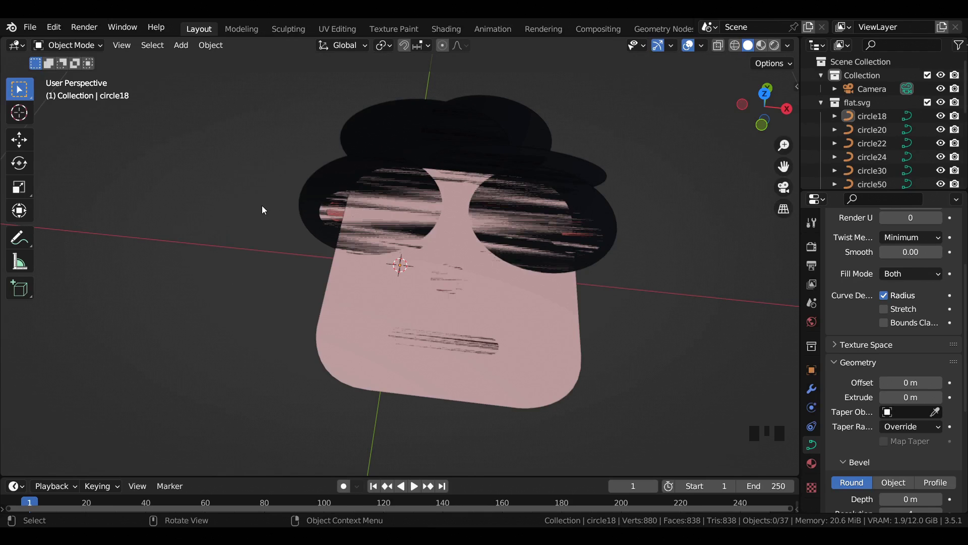
middle_drag(262, 205, 306, 222)
scroll(307, 222, down, 2)
click(322, 162)
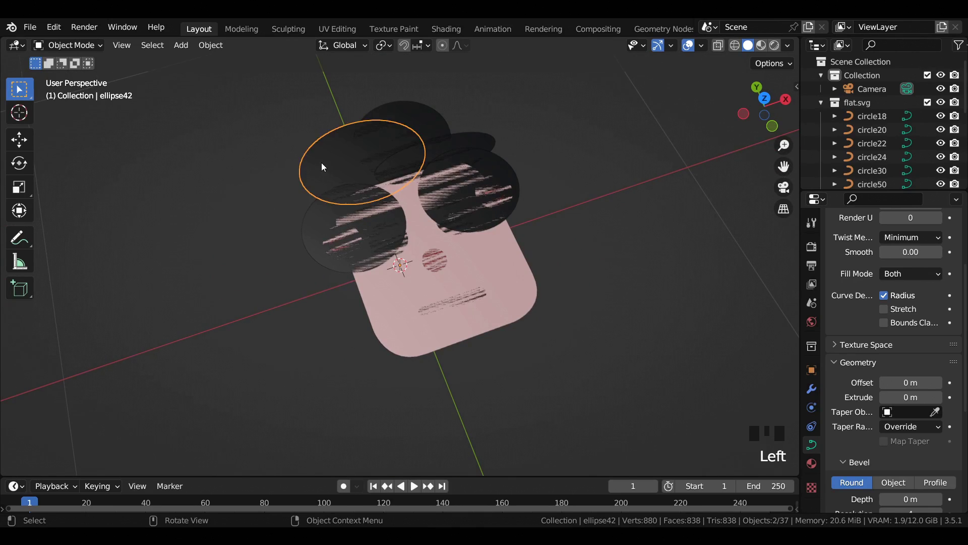
double_click(911, 397)
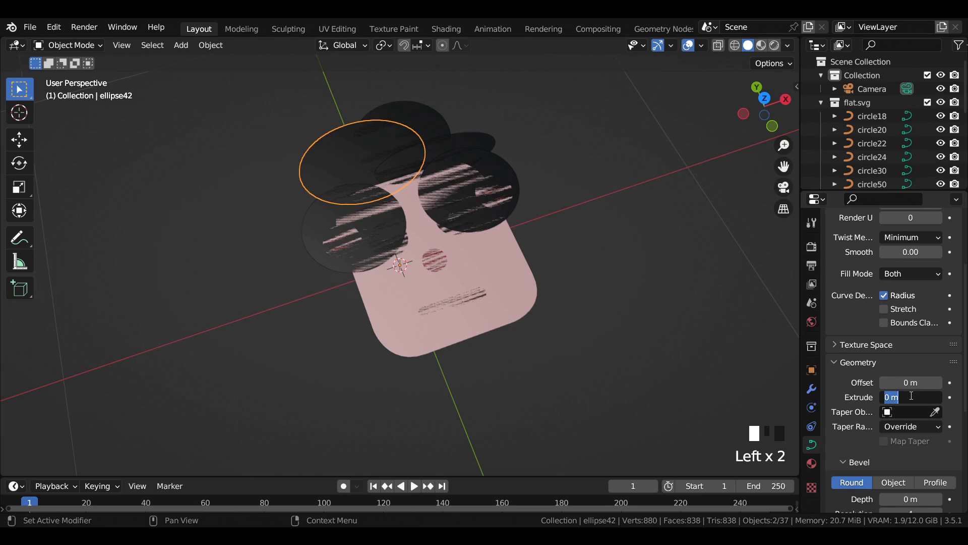
click(859, 391)
shift+drag(910, 397, 942, 397)
Set the bevel depth of the large black hair ellipse to 0.005 m.
middle_drag(350, 159, 436, 115)
scroll(902, 454, down, 2)
click(939, 458)
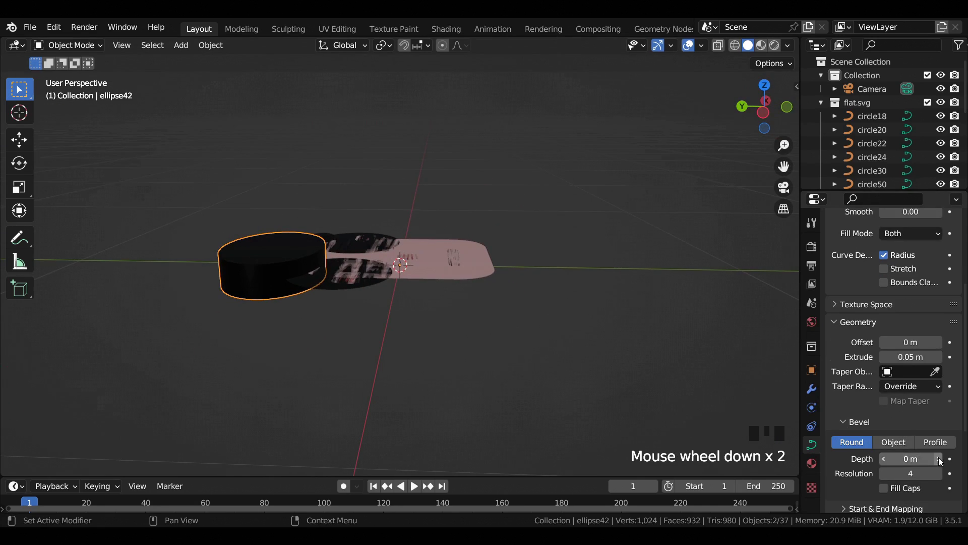
click(939, 459)
click(938, 459)
click(939, 458)
click(939, 459)
click(939, 458)
click(939, 458)
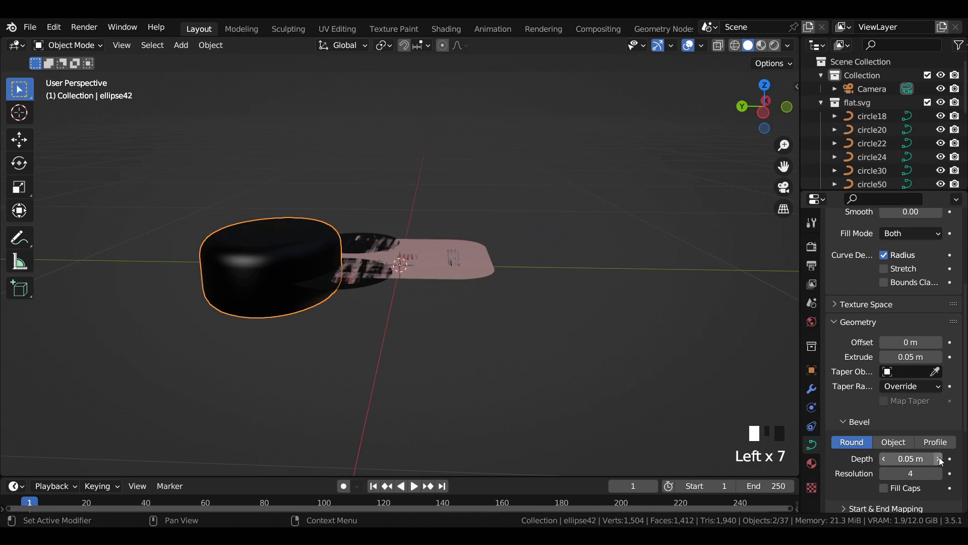
shift+drag(940, 458, 897, 458)
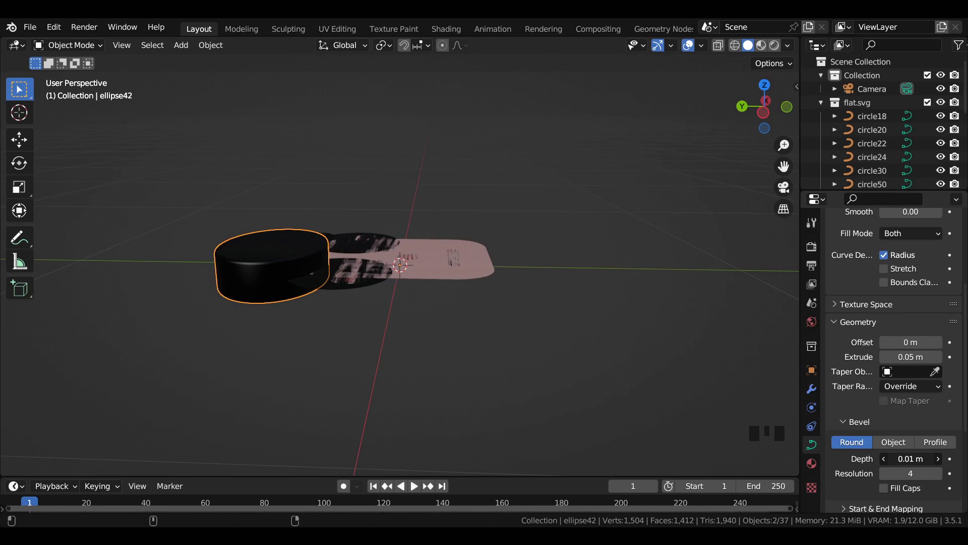
shift+drag(897, 458, 895, 458)
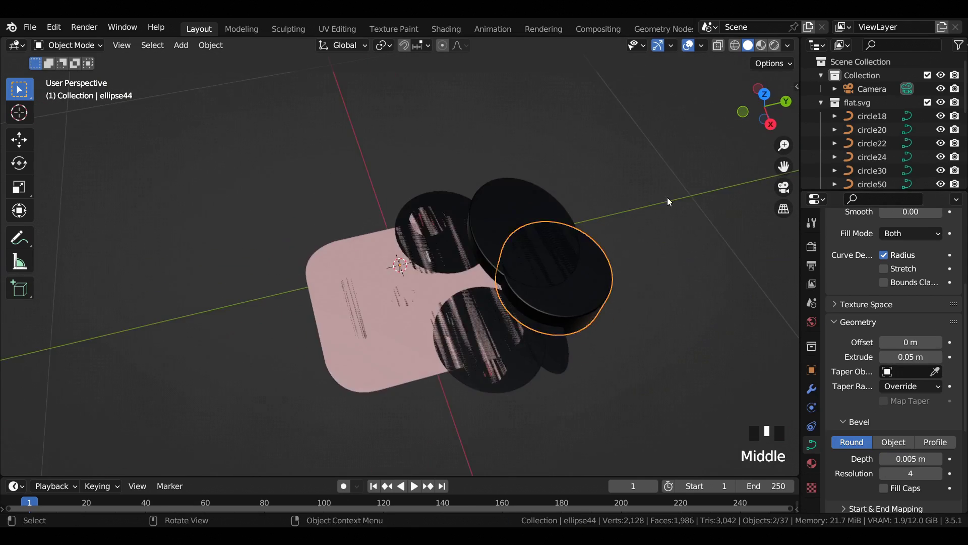
Give the black hair path beside the top ellipse (path40) an extrude of 0.05 m and a bevel depth of 0.005 m.
middle_drag(569, 328, 560, 267)
click(559, 280)
click(909, 356)
text(.05)
click(910, 458)
text(.005)
key(Return)
Give the black side hair ellipse48 an extrude of 0.05 m and a bevel depth of 0.005 m.
click(460, 250)
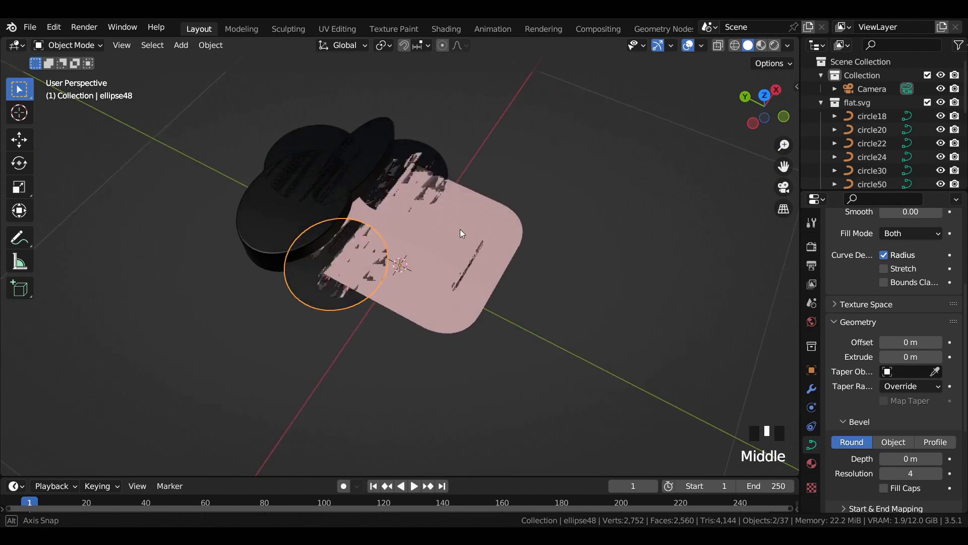
click(911, 356)
text(.05)
click(910, 458)
text(.005)
Delete ellipse44 from the top of the head and hide the remaining black hair shapes.
middle_drag(400, 265, 341, 165)
key(Delete)
click(509, 192)
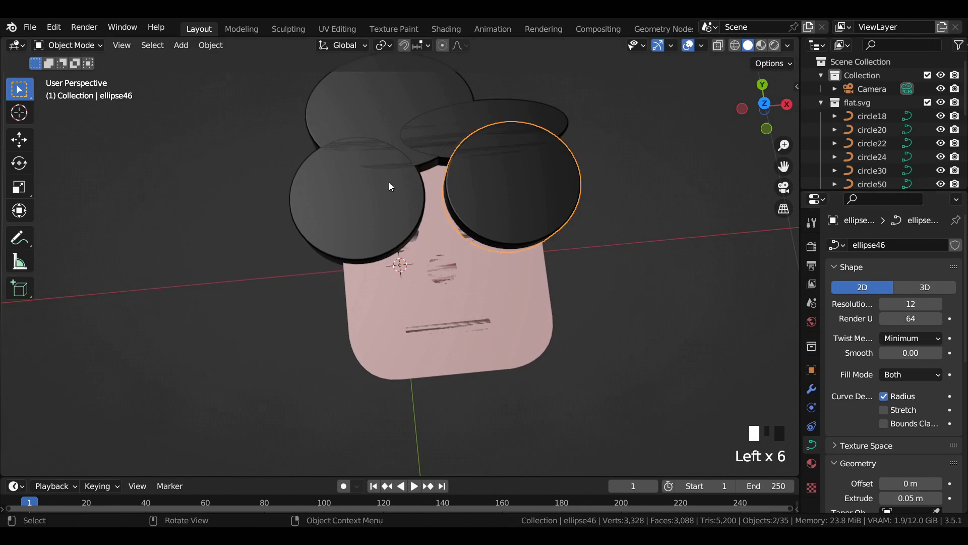
click(941, 138)
click(940, 124)
Give the rounded pink face rectangle an extrude of 0.05 m and a bevel depth of 0.005 m.
middle_drag(605, 282, 614, 273)
click(499, 292)
scroll(848, 377, down, 7)
click(910, 357)
text(.05)
click(910, 459)
text(.005)
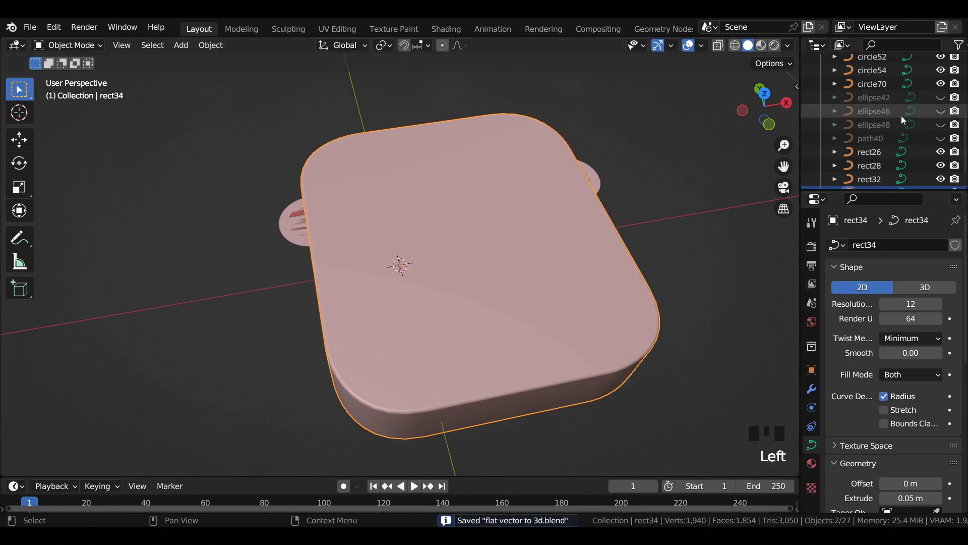
Set the bevel depth of the black eye circle22 to 0.002 m, hide the finished parts and save the file.
scroll(917, 458, down, 4)
click(911, 438)
text(.002)
click(486, 166)
key(ctrl+s)
click(940, 148)
click(941, 135)
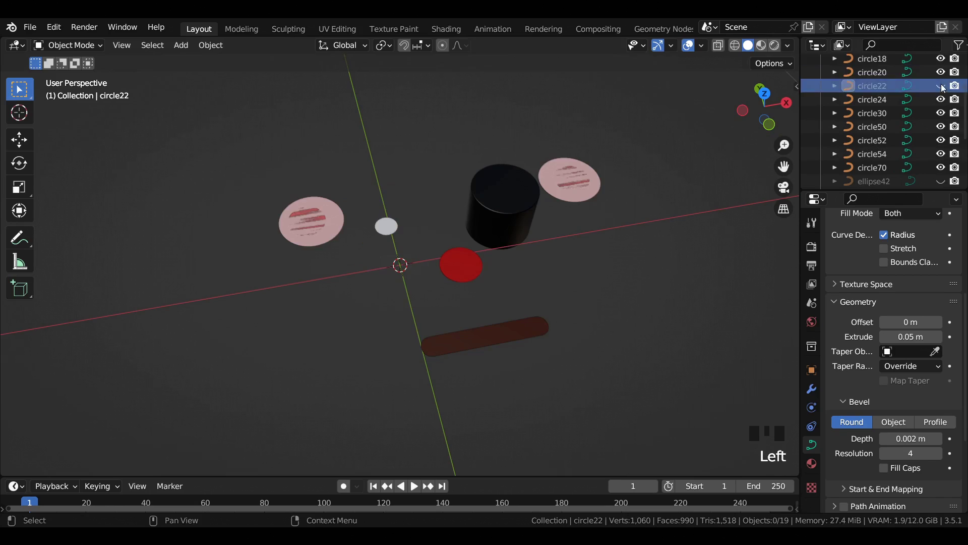
key(ctrl+s)
Extrude the pink ear circle by 0.05 m.
scroll(485, 225, up, 1)
click(554, 186)
click(911, 336)
text(.05)
Extrude the red nose circle, and give the brown mouth bar an extrude of 0.03 m and a bevel depth of 0.002 m.
click(461, 263)
drag(911, 337, 923, 337)
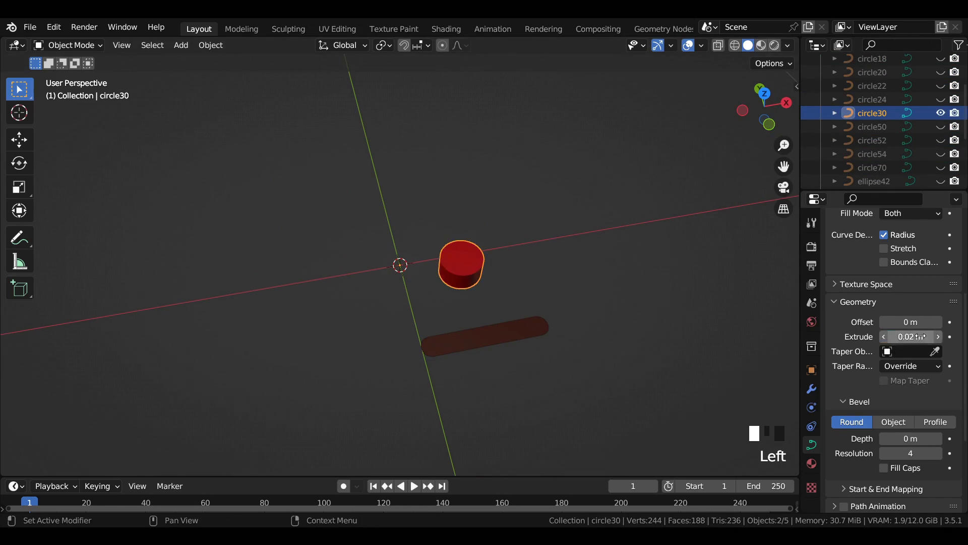
click(484, 337)
Switch to the top view and unhide all the hidden circles, ellipses, path and rectangles of the character.
key(KP_7)
scroll(927, 139, up, 12)
click(939, 116)
click(940, 129)
click(940, 143)
click(939, 156)
click(940, 183)
scroll(923, 141, down, 5)
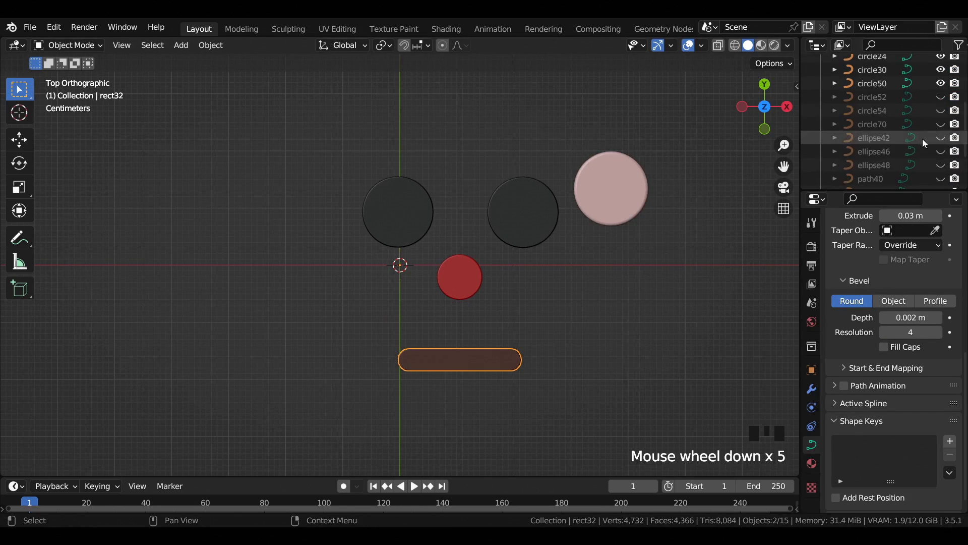
click(940, 97)
click(939, 110)
click(940, 124)
click(940, 138)
click(940, 152)
click(940, 165)
click(939, 179)
scroll(909, 155, down, 3)
click(940, 134)
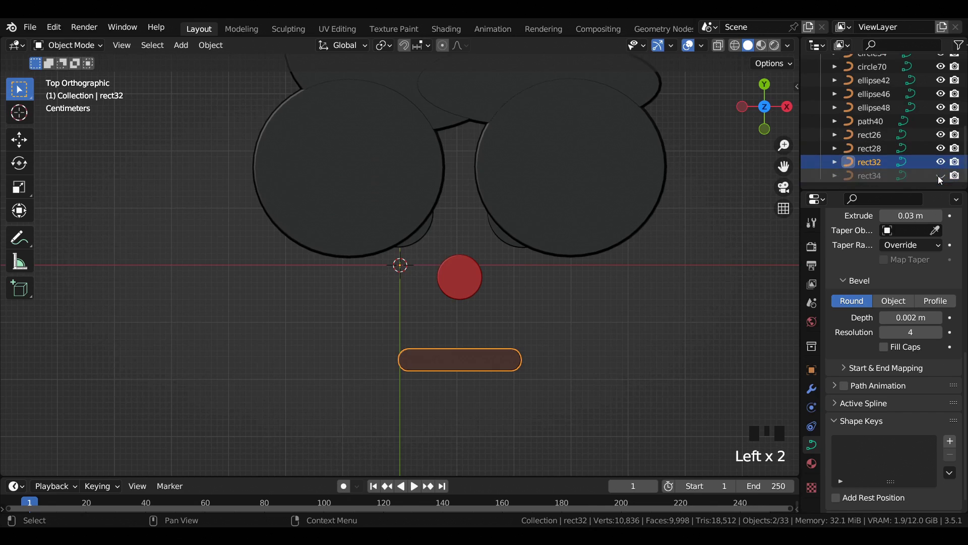
Move the two black side hair ellipses down along Z behind the face together, and save the file.
middle_drag(503, 244, 394, 163)
scroll(348, 222, up, 3)
click(412, 130)
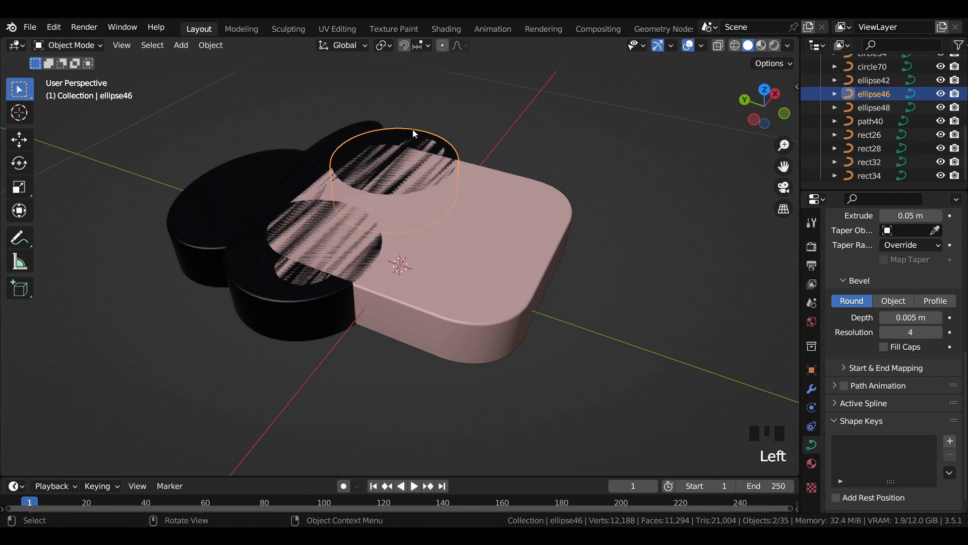
shift+click(244, 271)
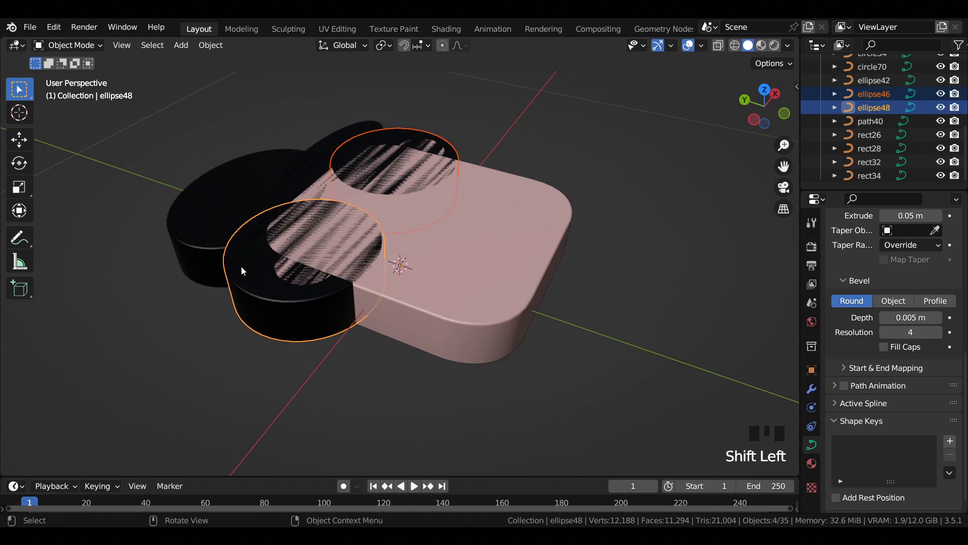
click(20, 139)
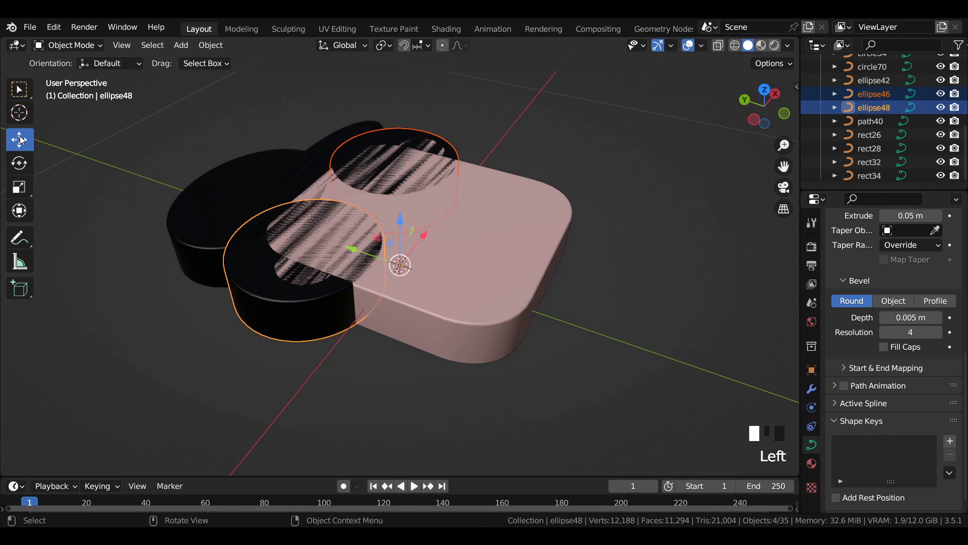
middle_drag(404, 219, 441, 137)
click(403, 210)
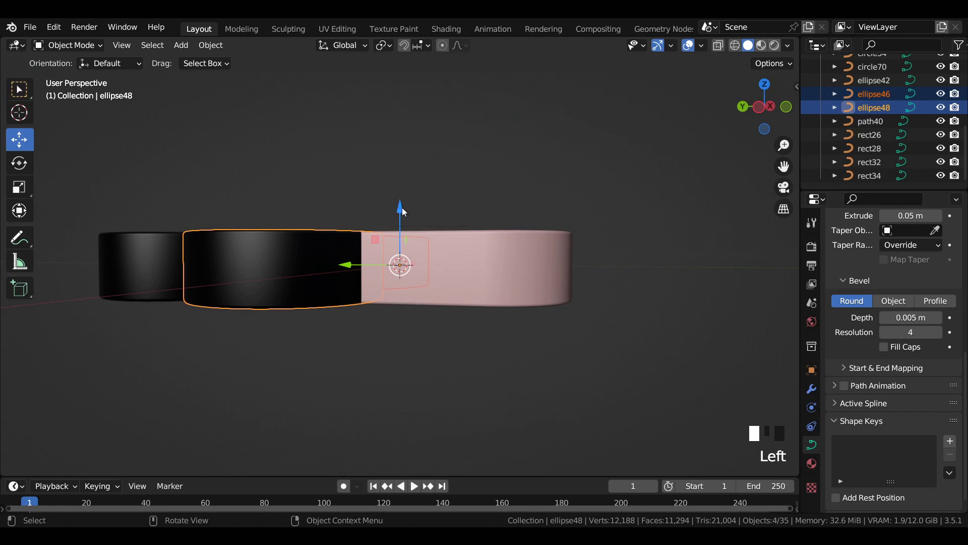
drag(403, 210, 401, 243)
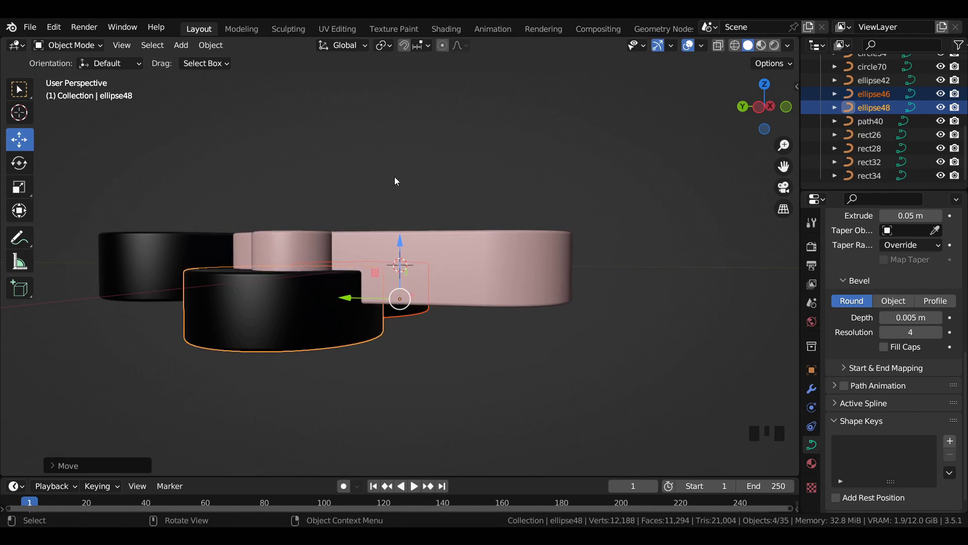
middle_drag(395, 177, 528, 168)
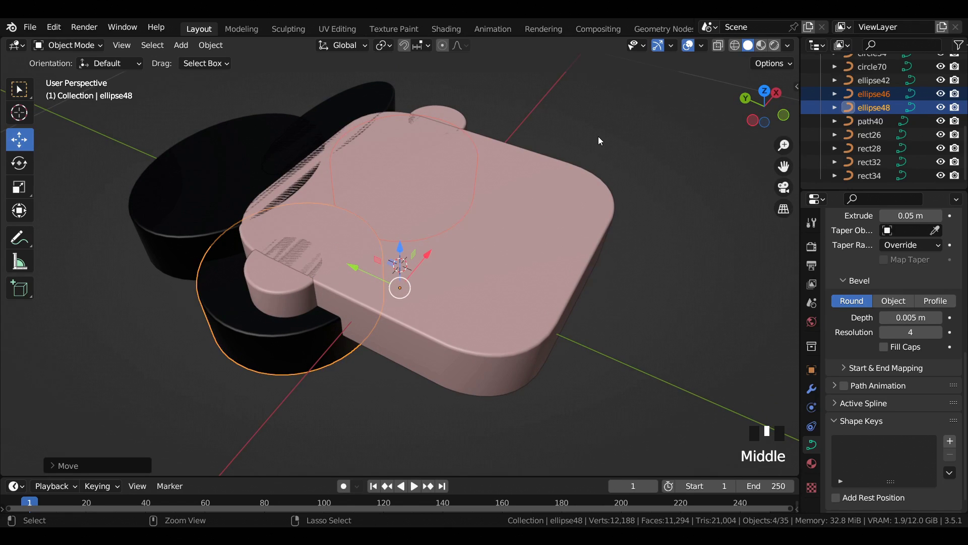
key(ctrl+s)
key(ctrl+s)
key(ctrl+s)
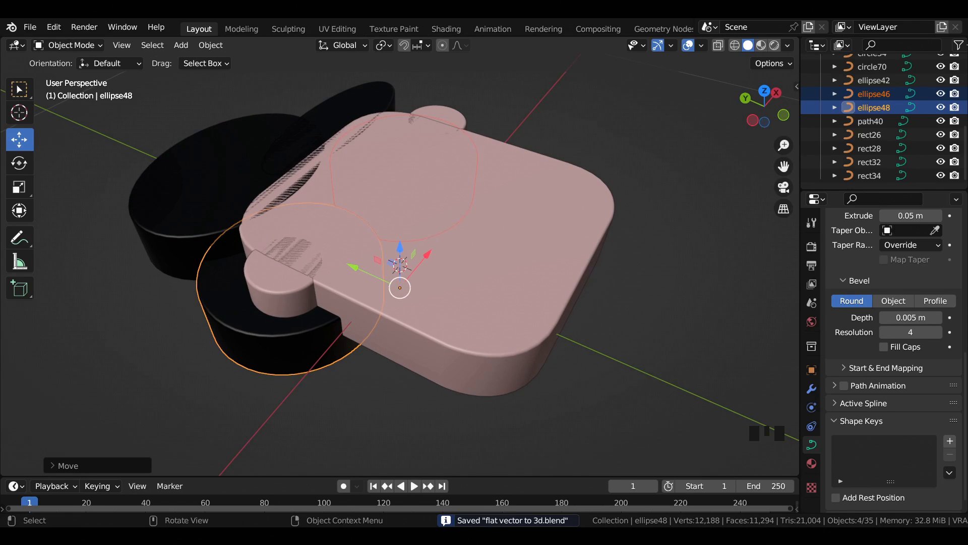
Raise the black hair path and the large top hair ellipse along Z above the face.
middle_drag(273, 192, 337, 145)
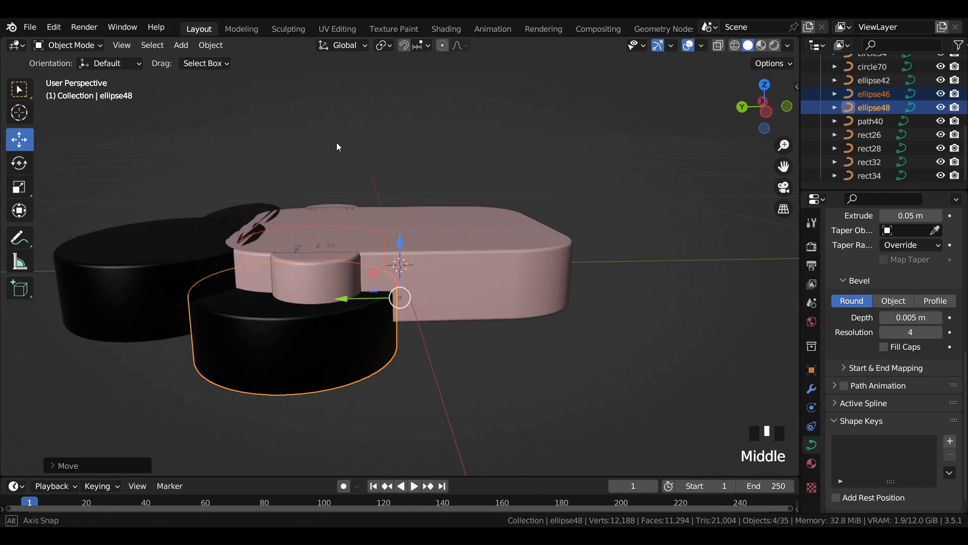
click(241, 205)
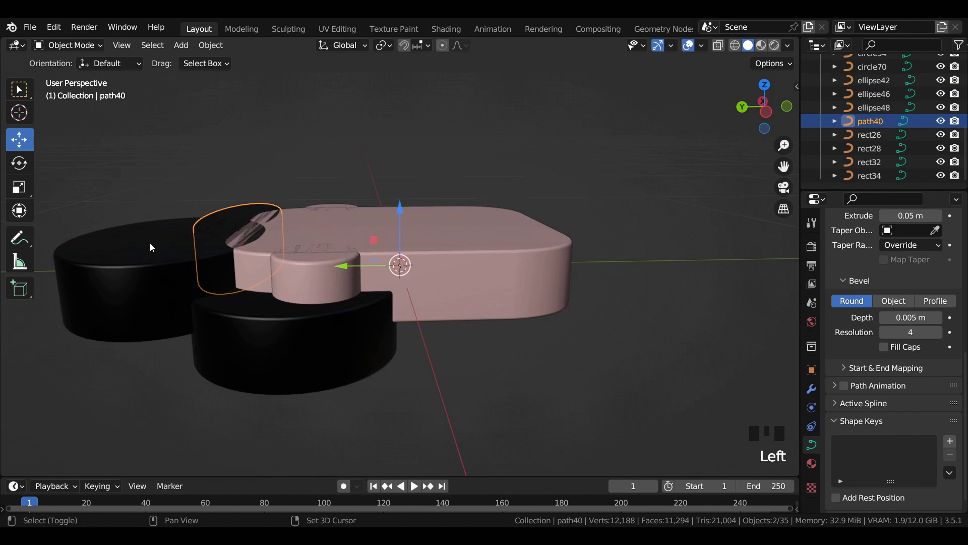
shift+click(193, 226)
drag(398, 208, 443, 162)
click(257, 160)
click(170, 234)
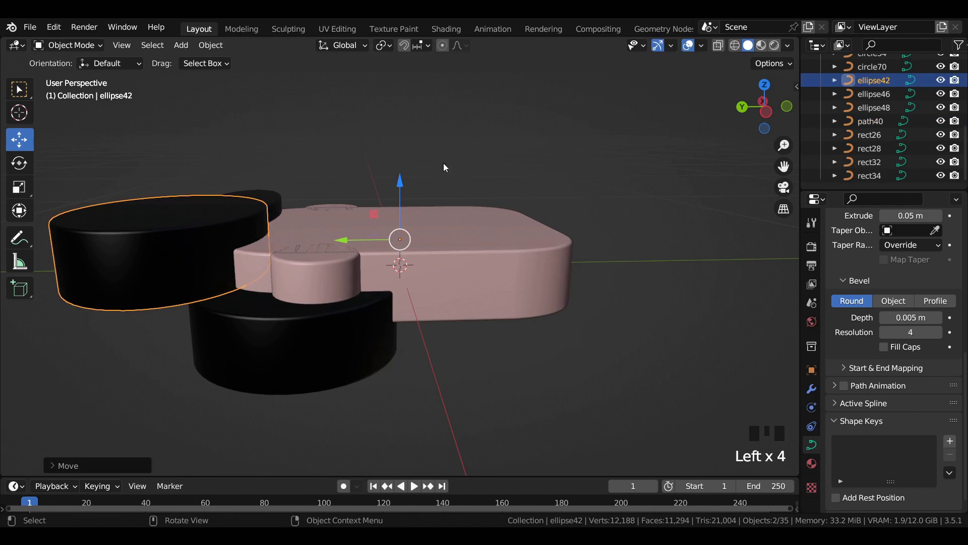
click(443, 168)
Lower the two pink ear circles about 0.025 m along Z.
middle_drag(443, 168, 398, 204)
click(323, 214)
drag(398, 204, 398, 217)
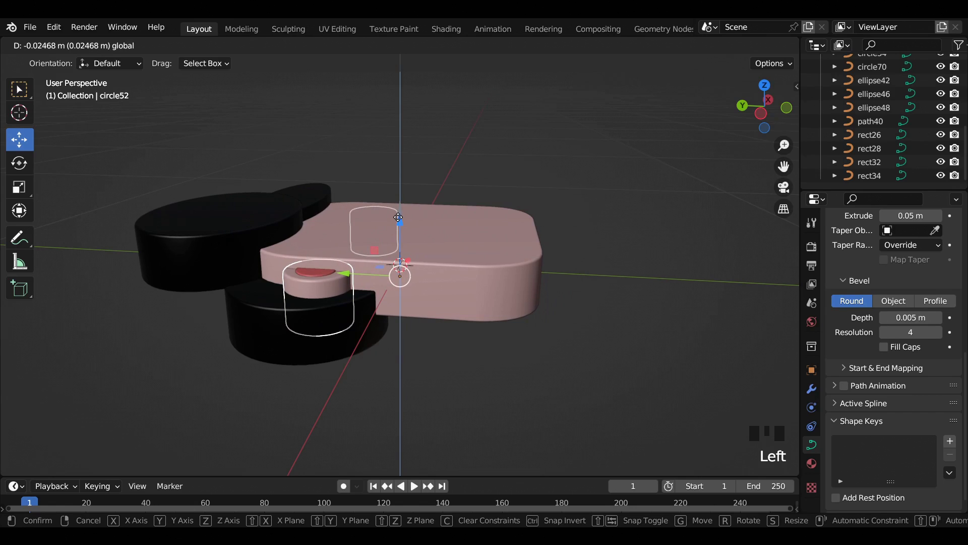
Adjust the height of the two red inner ear circles along Z relative to the pink ears, and save the file.
scroll(311, 249, up, 3)
scroll(311, 249, down, 4)
middle_drag(311, 249, 222, 348)
double_click(440, 132)
shift+click(318, 286)
middle_drag(318, 286, 422, 163)
scroll(422, 162, up, 2)
drag(401, 208, 402, 205)
middle_drag(402, 204, 560, 236)
key(ctrl+s)
Raise the eyebrows, eyes, nose and mouth together about 0.026 m along Z, hiding the face block only while selecting them.
click(869, 176)
click(940, 176)
scroll(398, 176, down, 2)
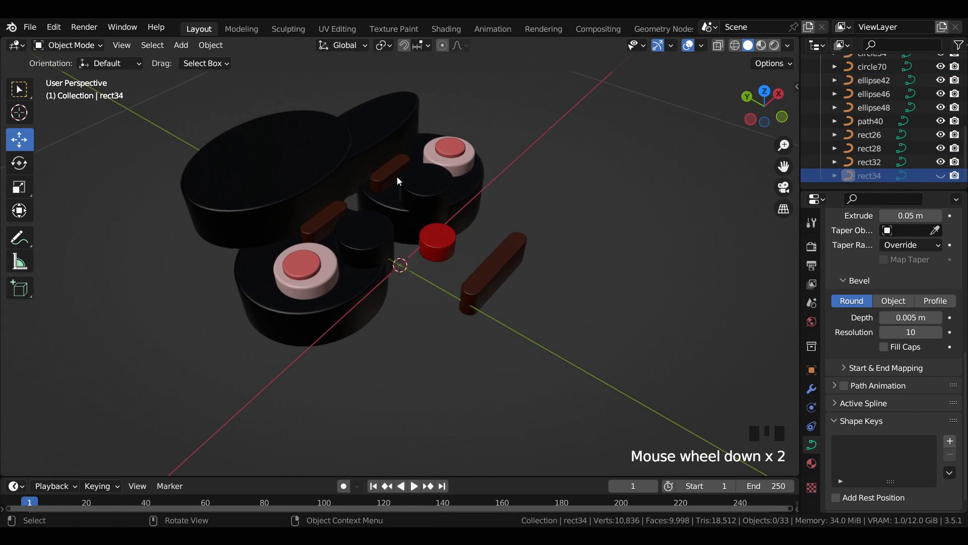
shift+click(391, 170)
shift+click(326, 218)
shift+click(374, 225)
shift+click(425, 183)
shift+click(438, 238)
shift+click(504, 243)
click(940, 176)
middle_drag(419, 252, 461, 217)
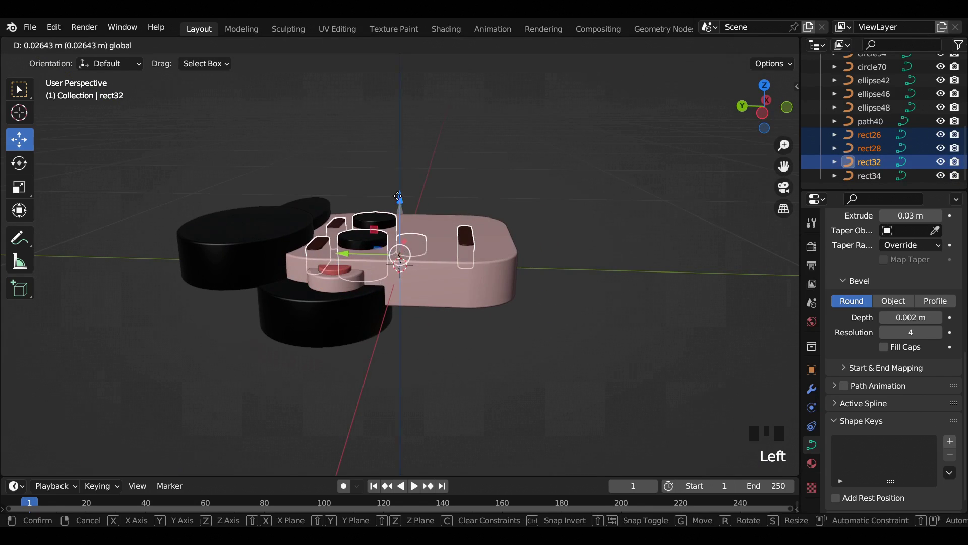
drag(397, 197, 398, 196)
middle_drag(398, 197, 124, 210)
scroll(134, 187, down, 4)
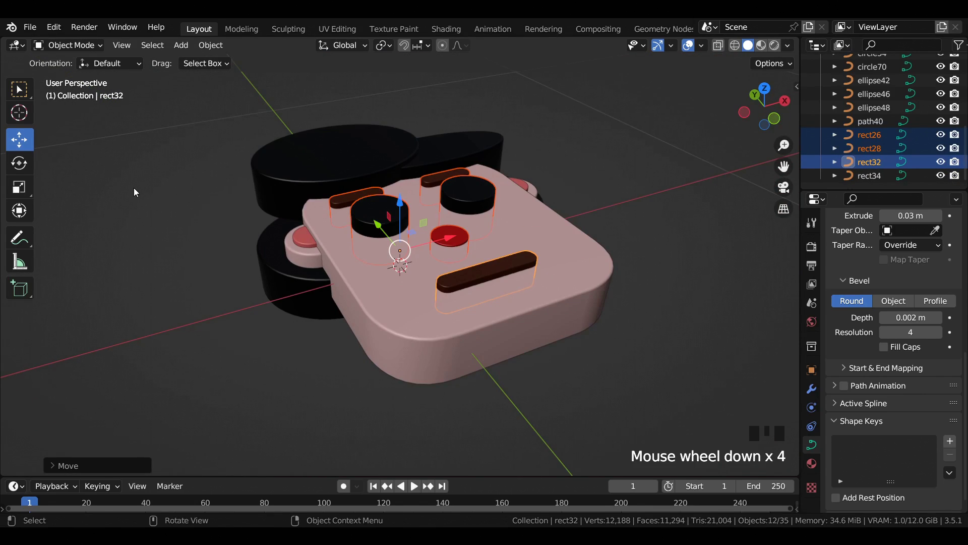
Hide the face block, mouth, eyebrows and two black eye circles to expose the white pupils inside.
scroll(232, 175, up, 5)
middle_drag(231, 176, 275, 162)
click(941, 176)
click(940, 161)
click(940, 148)
click(941, 135)
click(444, 136)
scroll(939, 117, up, 9)
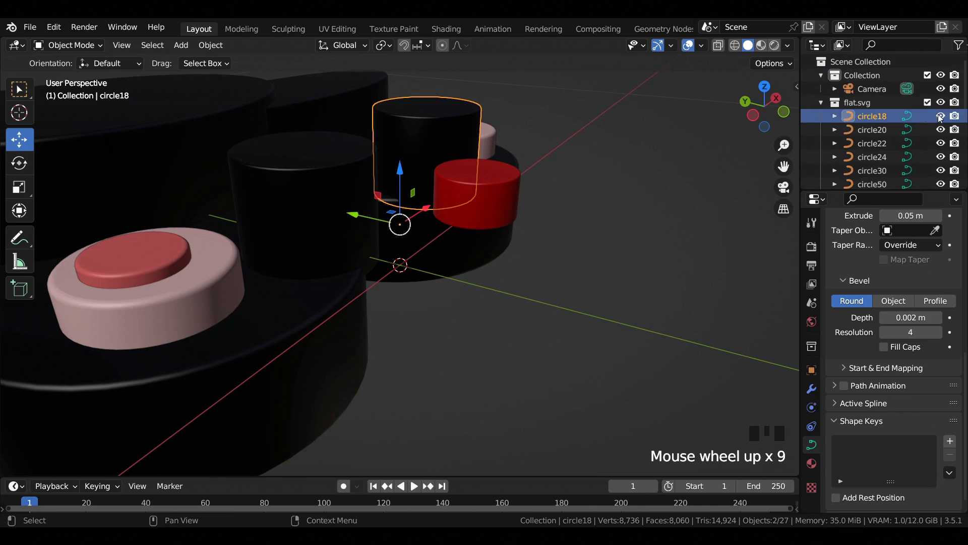
click(940, 116)
click(302, 202)
click(940, 143)
Select both white pupils, unhide the other face parts, and raise the pupils along Z above the black eyes, saving the file.
click(421, 157)
shift+click(309, 227)
click(940, 116)
click(940, 143)
scroll(940, 144, down, 9)
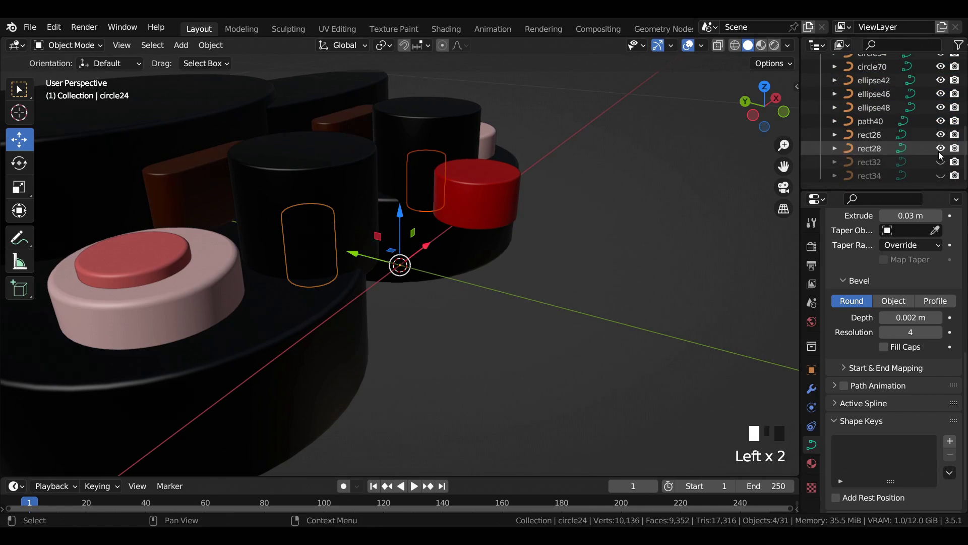
click(940, 162)
click(940, 175)
key(ctrl+s)
key(ctrl+s)
key(ctrl+s)
scroll(454, 217, down, 2)
middle_drag(382, 230, 402, 205)
drag(401, 205, 401, 157)
Clear the camera's rotation and location, and rotate it 90° about the global X axis.
middle_drag(739, 71, 383, 197)
scroll(383, 198, down, 3)
key(KP_1)
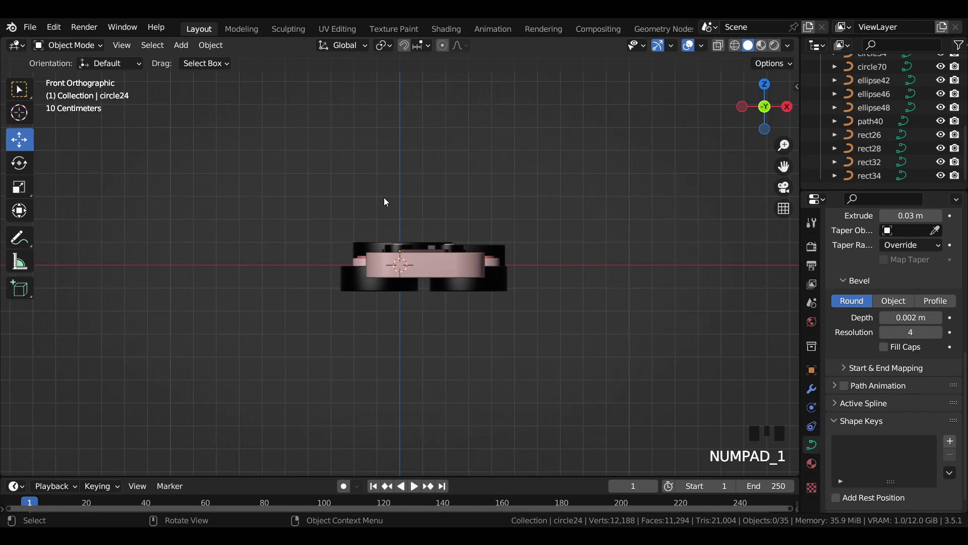
scroll(386, 202, down, 11)
click(599, 120)
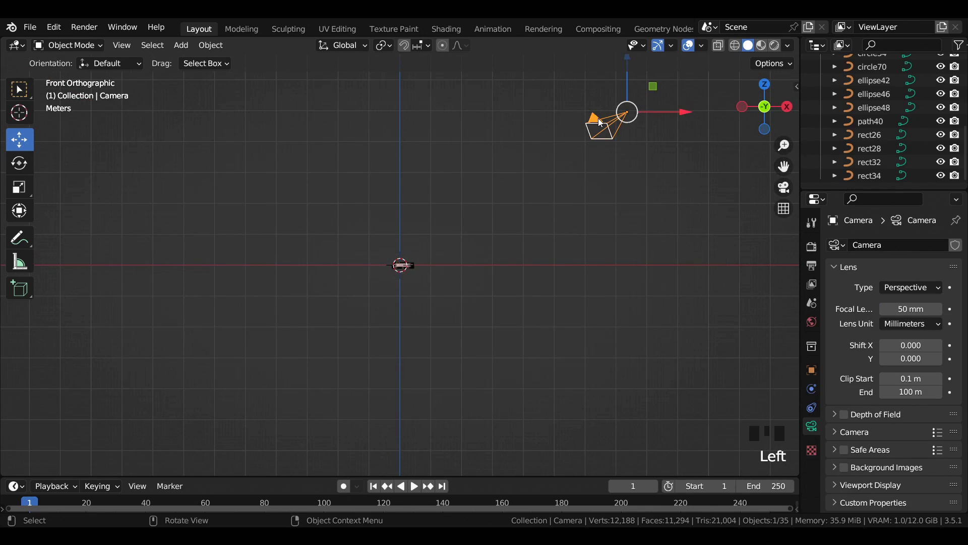
key(alt+r)
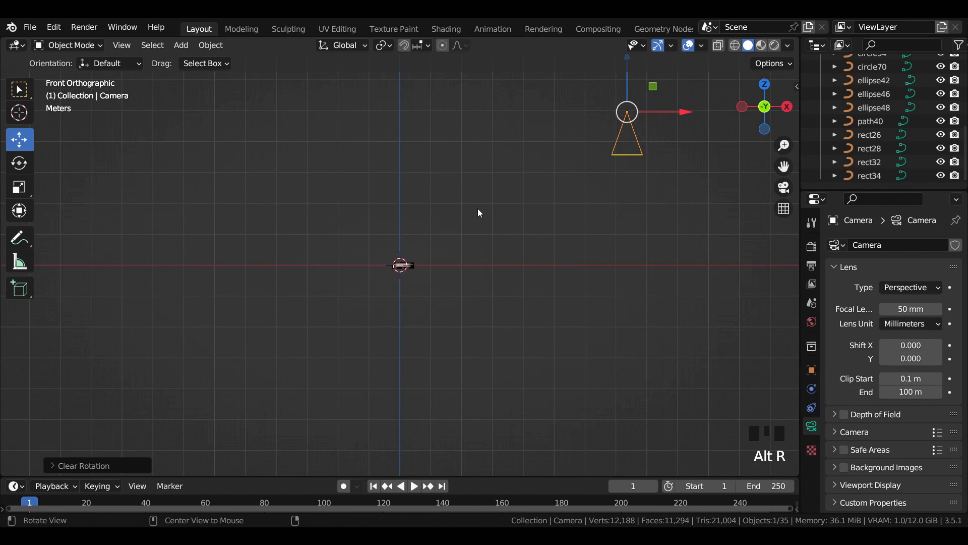
key(alt+g)
text(rx)
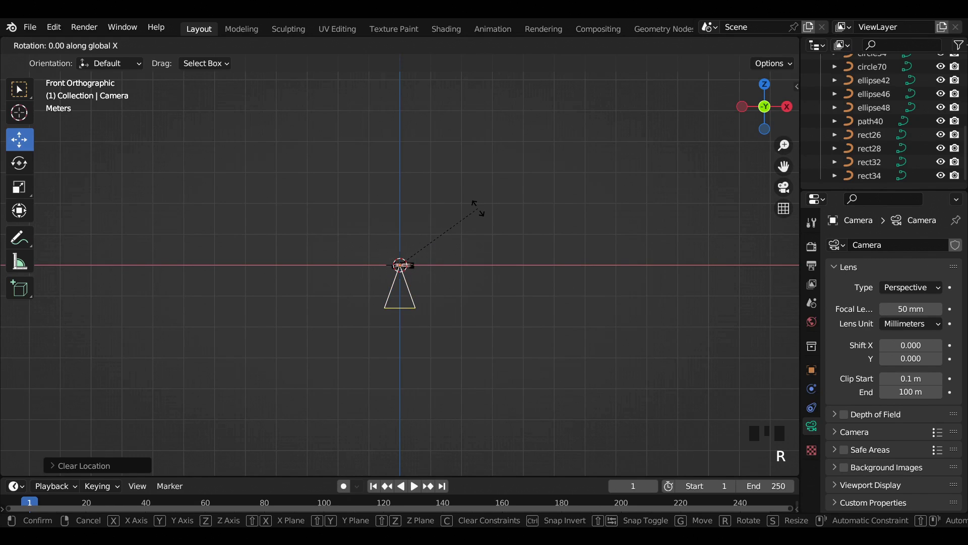
text(90)
key(Return)
Move the camera back along the negative Y axis away from the character and look through it.
middle_drag(491, 216, 473, 270)
scroll(410, 277, up, 3)
drag(458, 265, 242, 251)
key(KP_0)
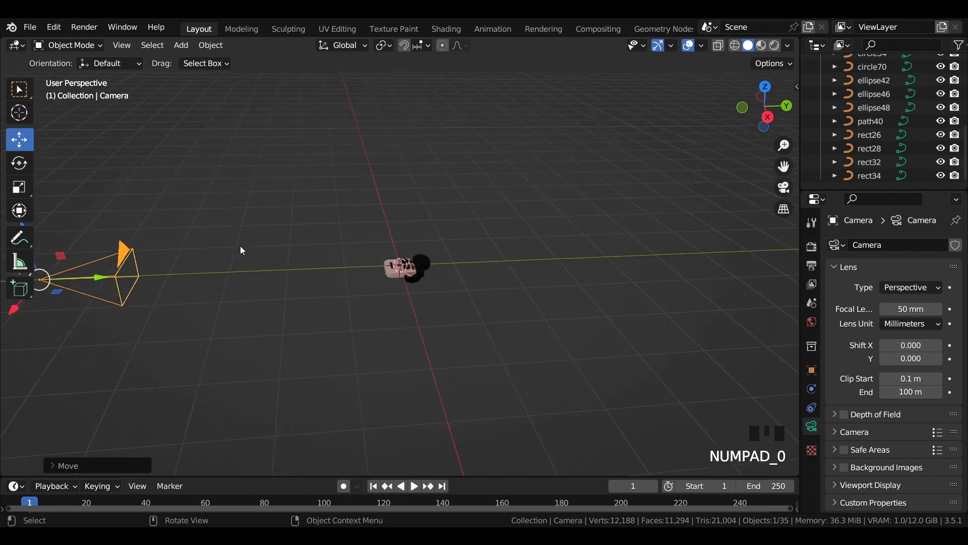
Select all parts of the character and rotate them 90° about the global X axis to face the camera.
drag(325, 197, 503, 290)
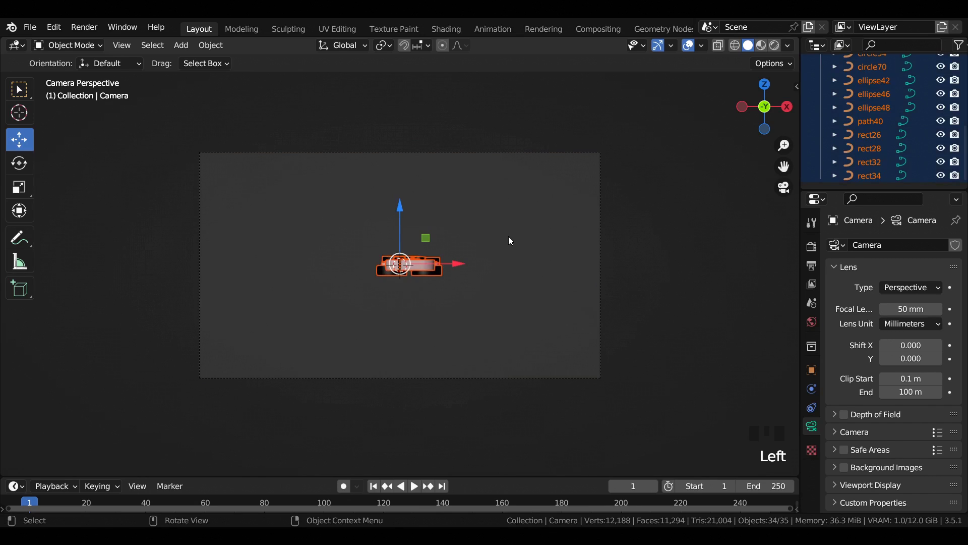
text(rx)
text(90)
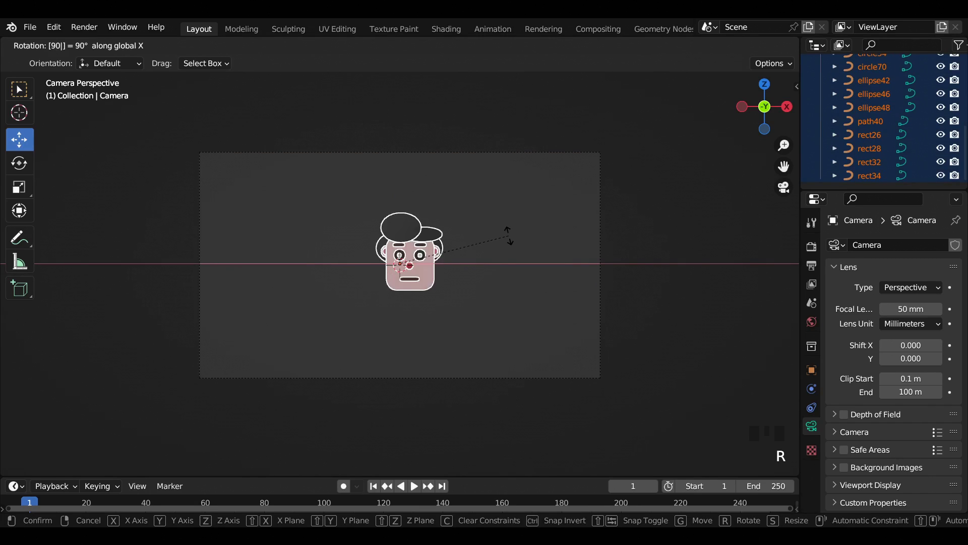
key(Return)
scroll(505, 235, up, 5)
scroll(505, 235, down, 4)
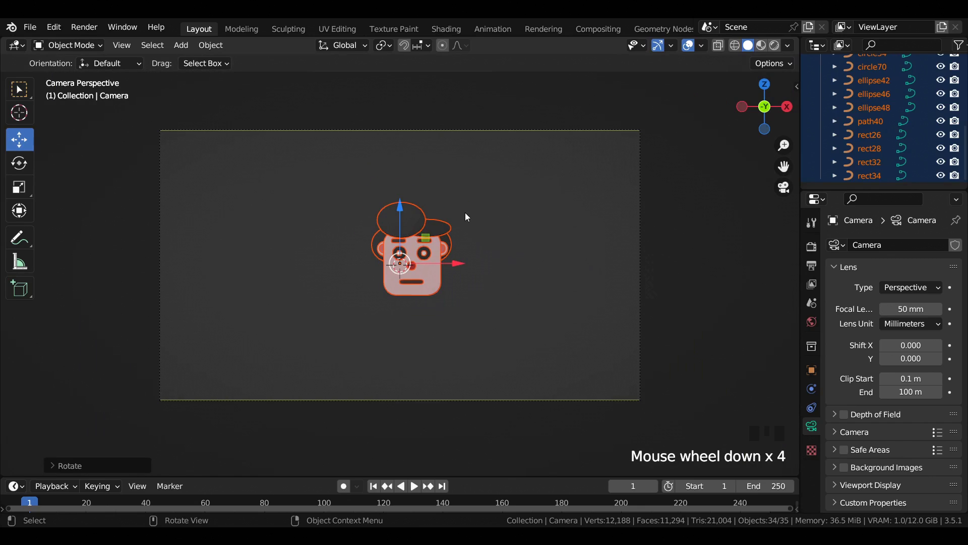
Tilt the whole character slightly sideways and upward with a free trackball rotation, and save the file.
key(r)
key(r)
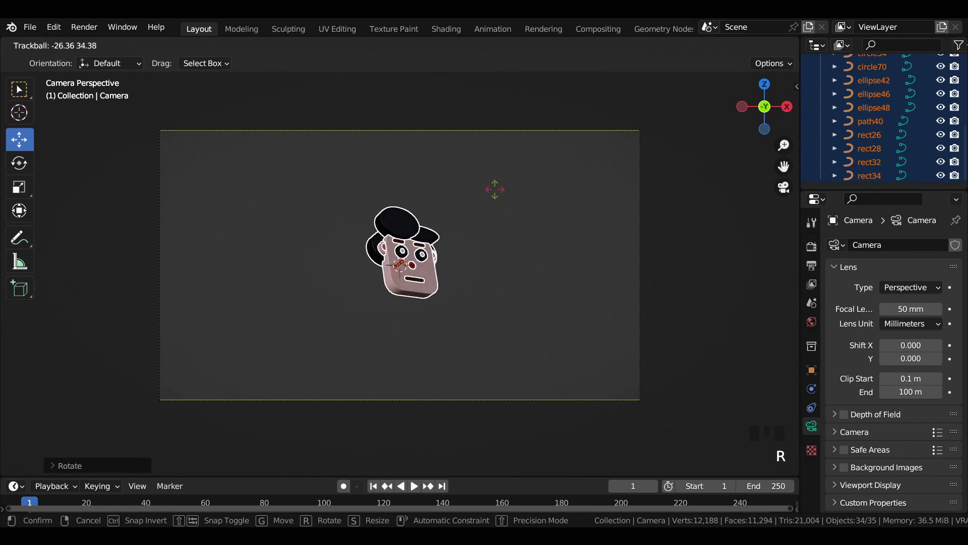
click(487, 194)
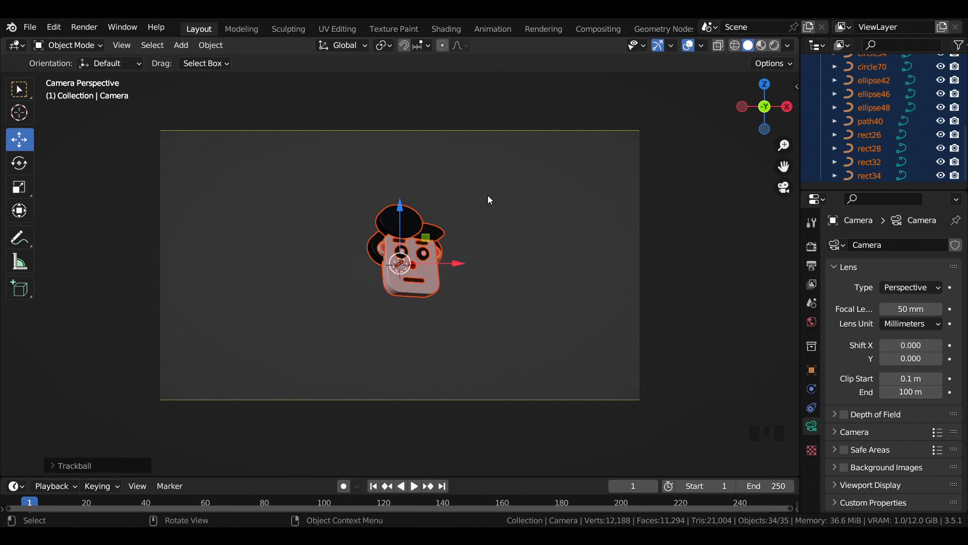
scroll(488, 197, up, 4)
scroll(489, 196, down, 3)
key(ctrl+s)
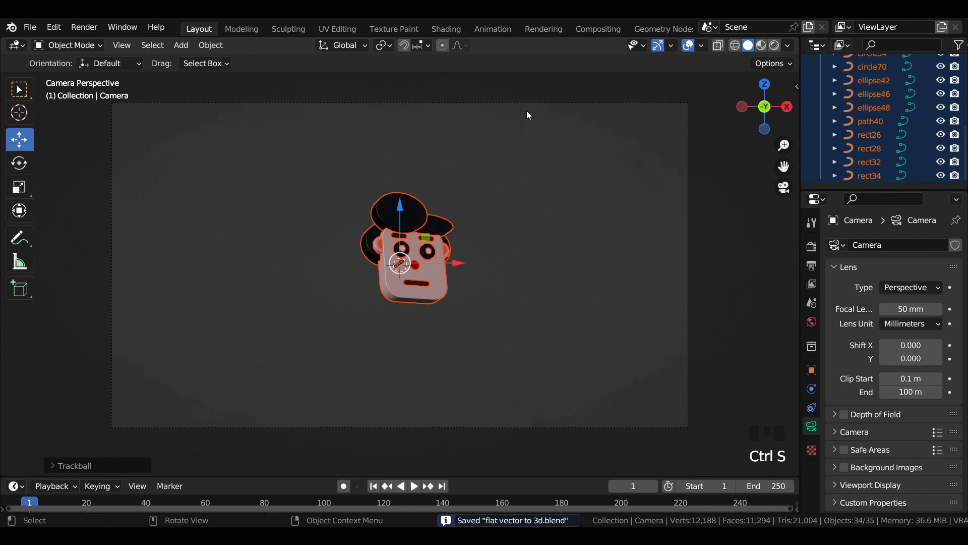
Select the camera and set its focal length to 105 mm.
click(532, 103)
click(911, 308)
text(82)
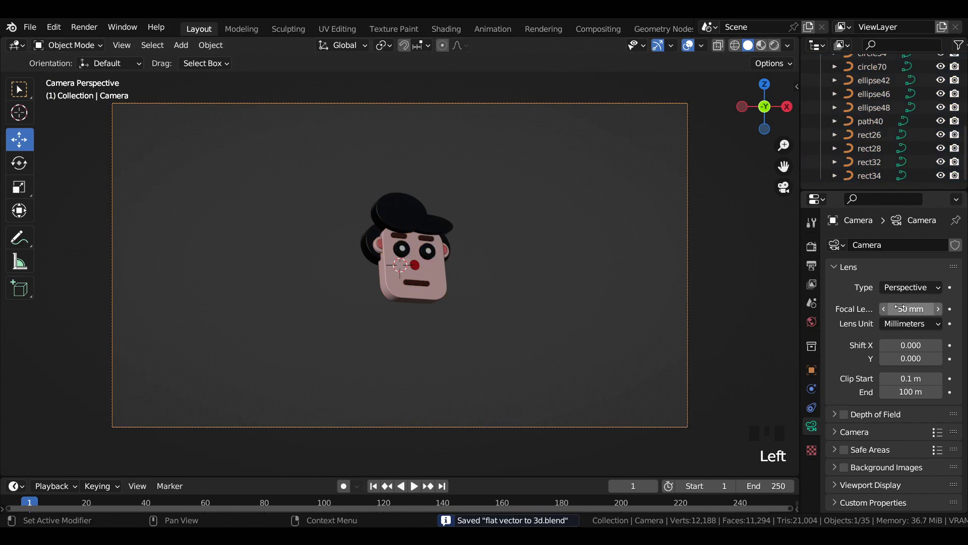
key(Return)
drag(901, 308, 922, 308)
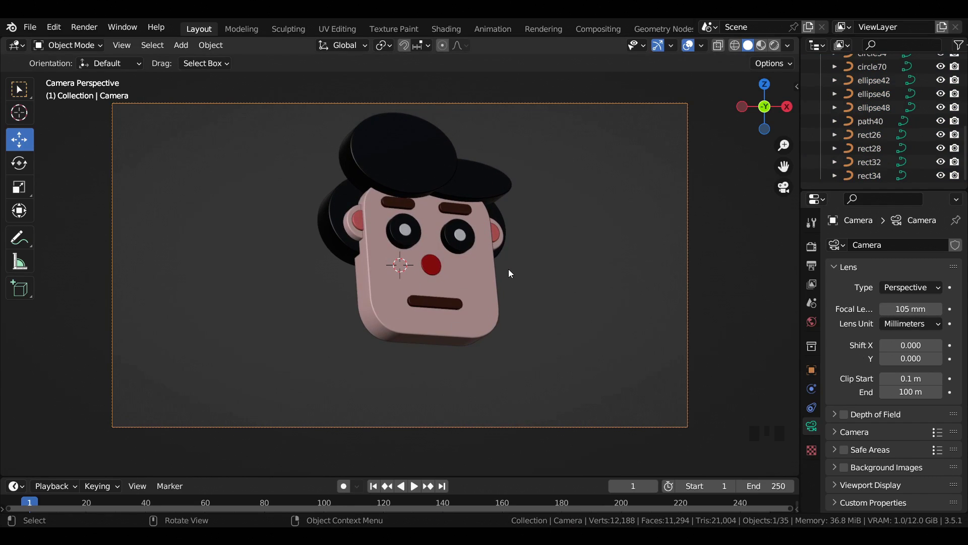
Reframe the character by moving the camera about 0.1 m along X and 0.05 m along Z, and save the file.
key(g)
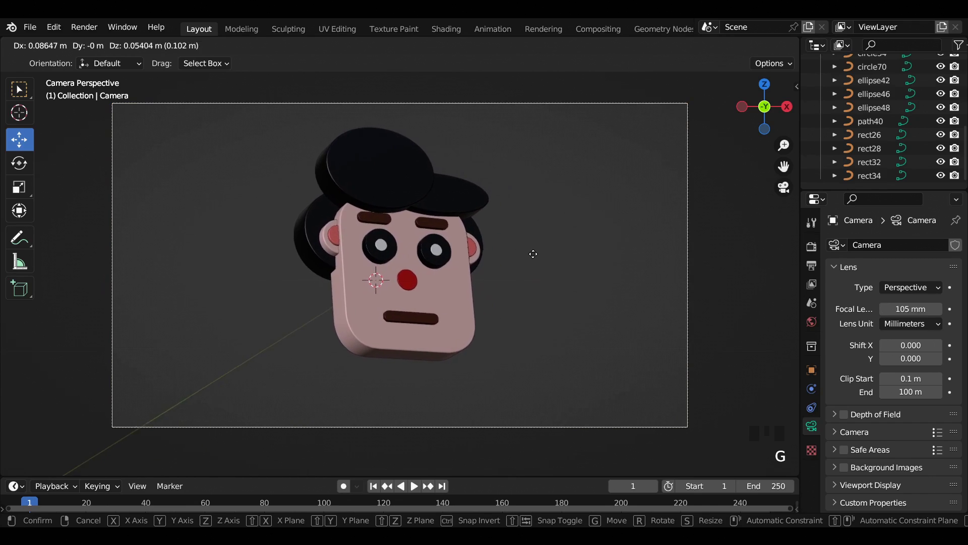
click(535, 254)
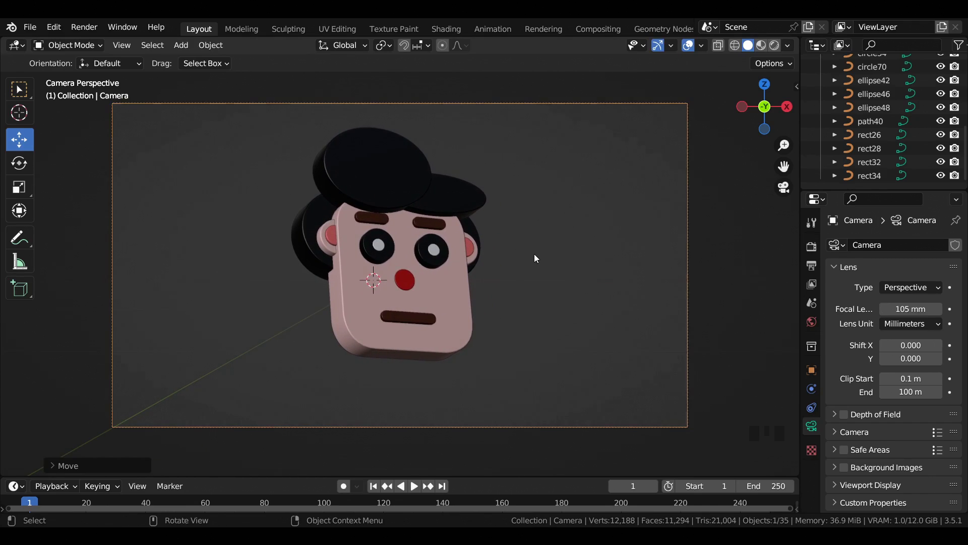
scroll(534, 253, up, 5)
scroll(531, 252, down, 5)
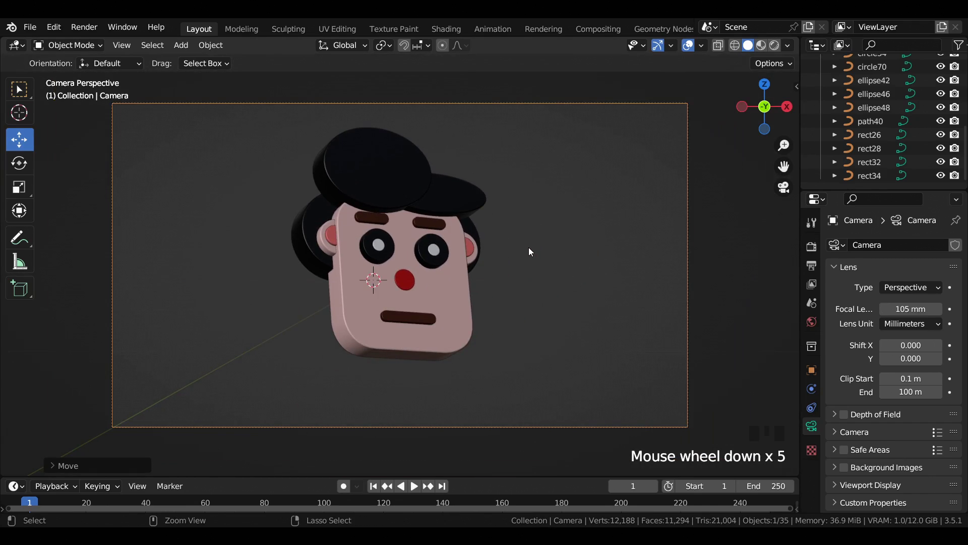
key(ctrl+s)
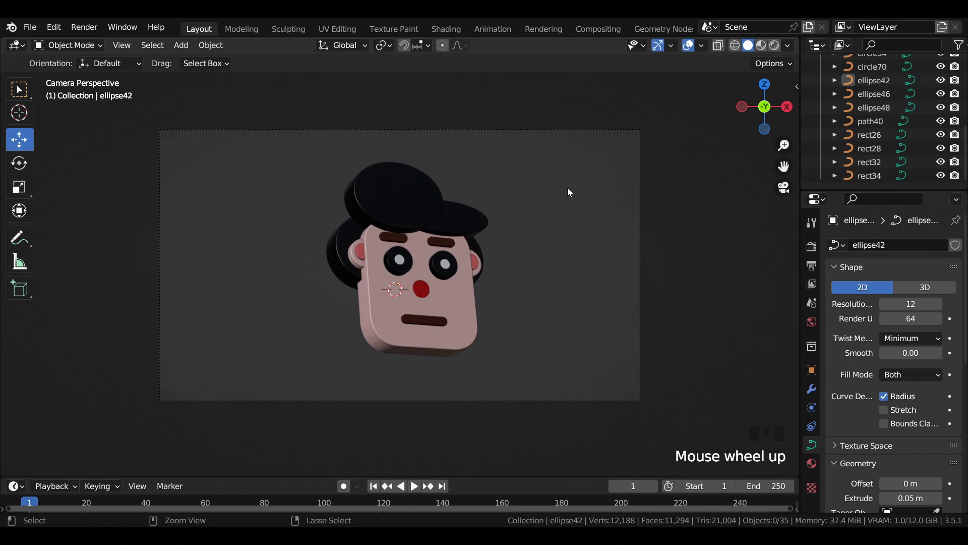
key(ctrl+s)
scroll(384, 237, up, 4)
scroll(383, 235, down, 4)
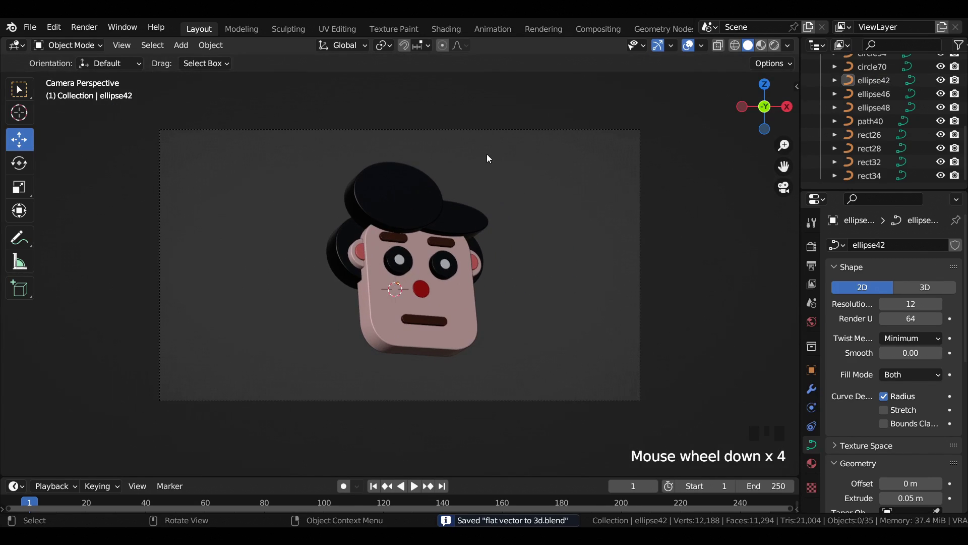
Set the render engine to Cycles with GPU Compute as the device.
click(811, 246)
click(907, 246)
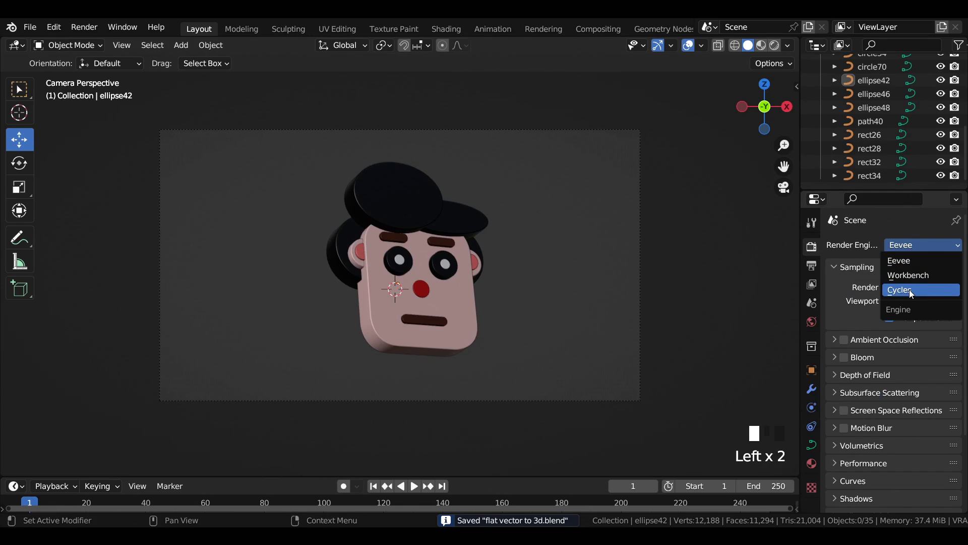
click(909, 290)
click(913, 279)
click(915, 307)
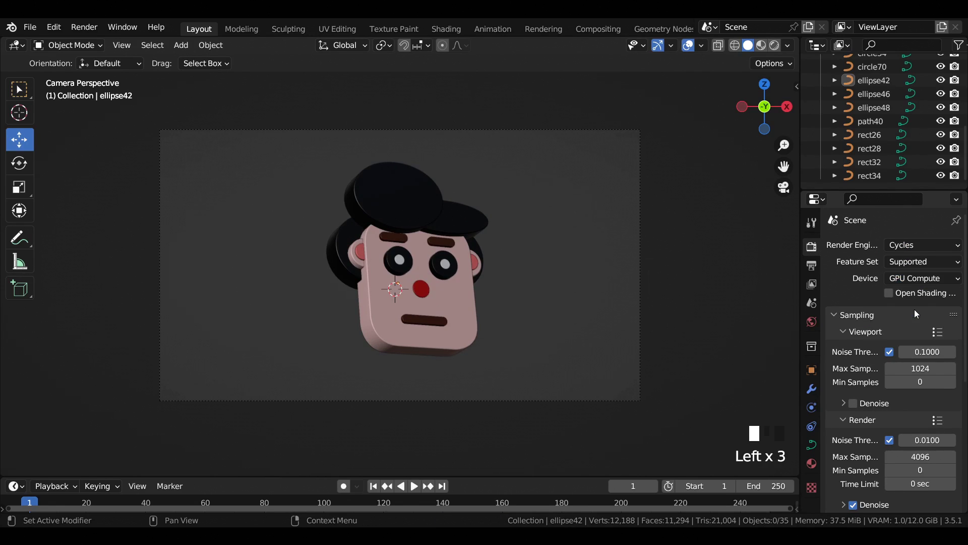
Set the maximum samples to 32 for the viewport and 128 for the final render.
click(921, 368)
text(32)
key(Return)
click(933, 457)
text(128)
key(Return)
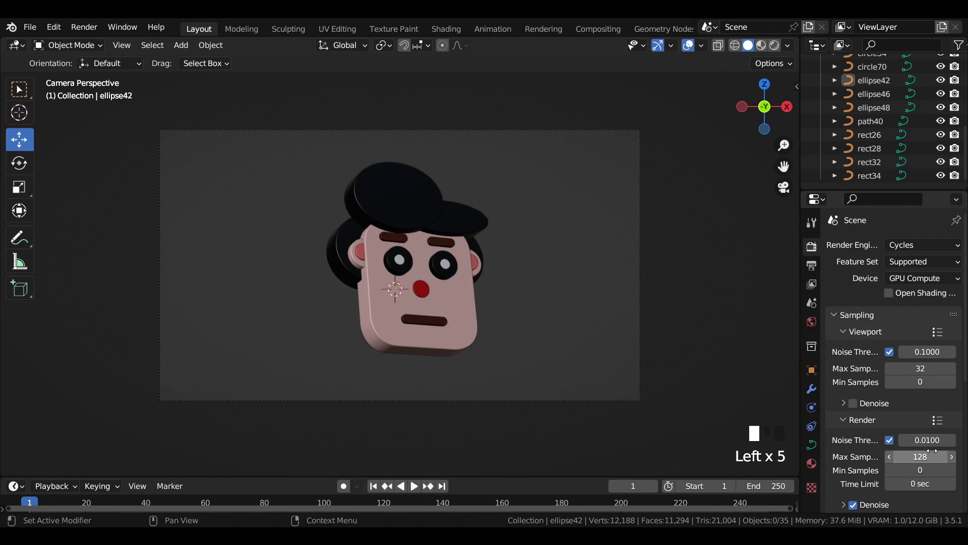
Display the viewport in rendered shading and set the world background color to black.
click(774, 47)
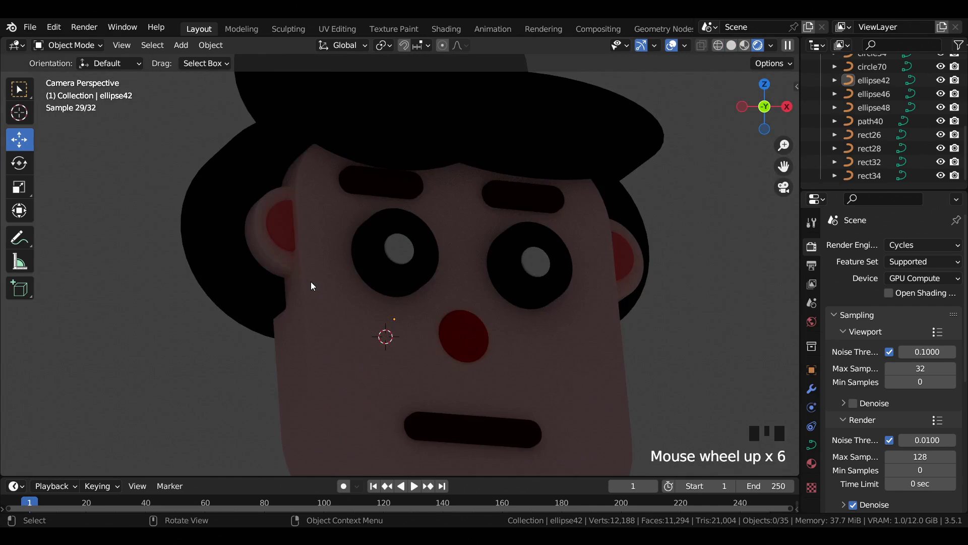
scroll(311, 285, down, 7)
click(811, 323)
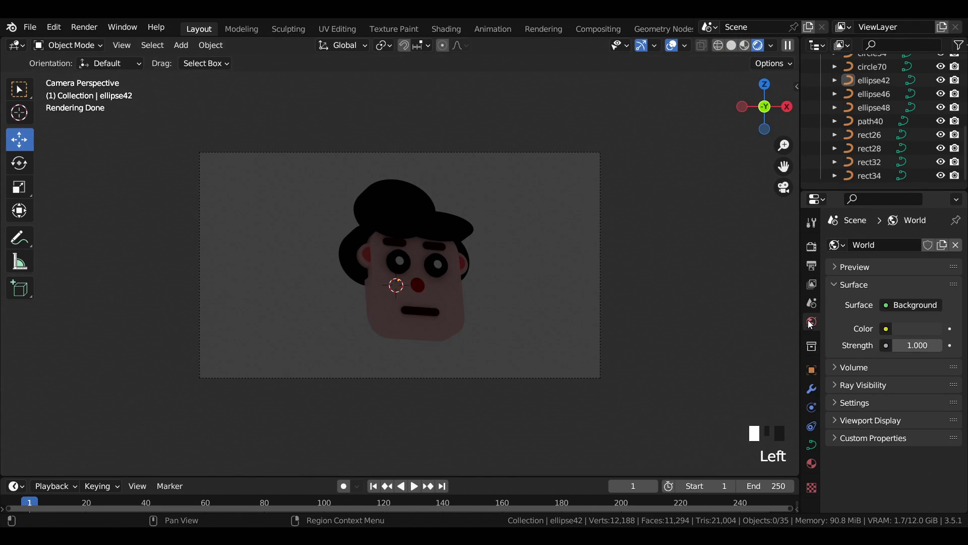
click(918, 328)
drag(930, 204, 929, 236)
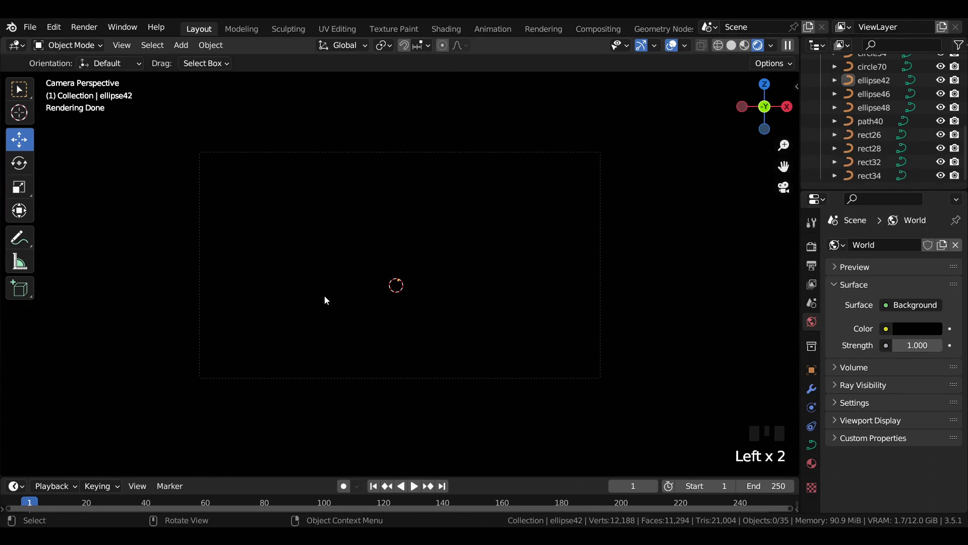
Add an area light and raise it along Z above the character's head.
key(shift+a)
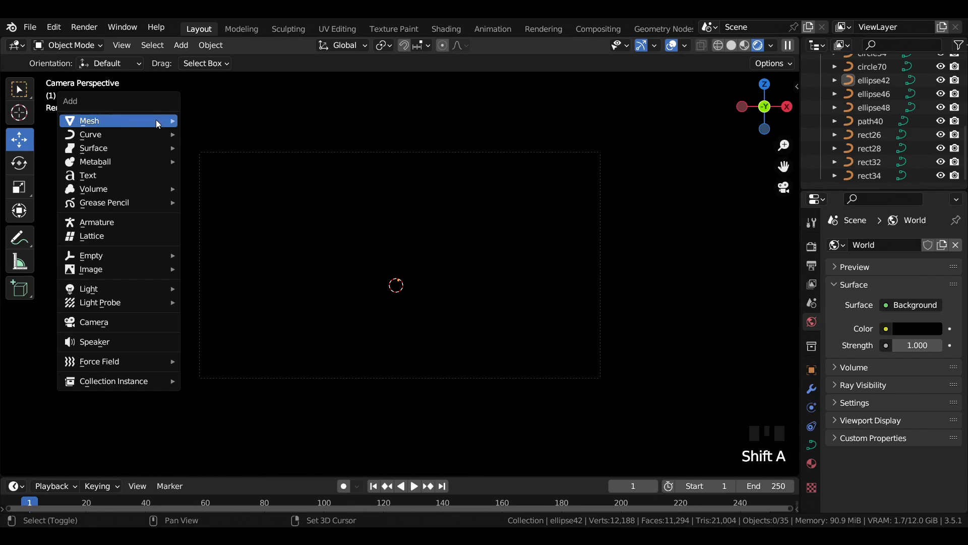
mouse_move(113, 291)
click(237, 331)
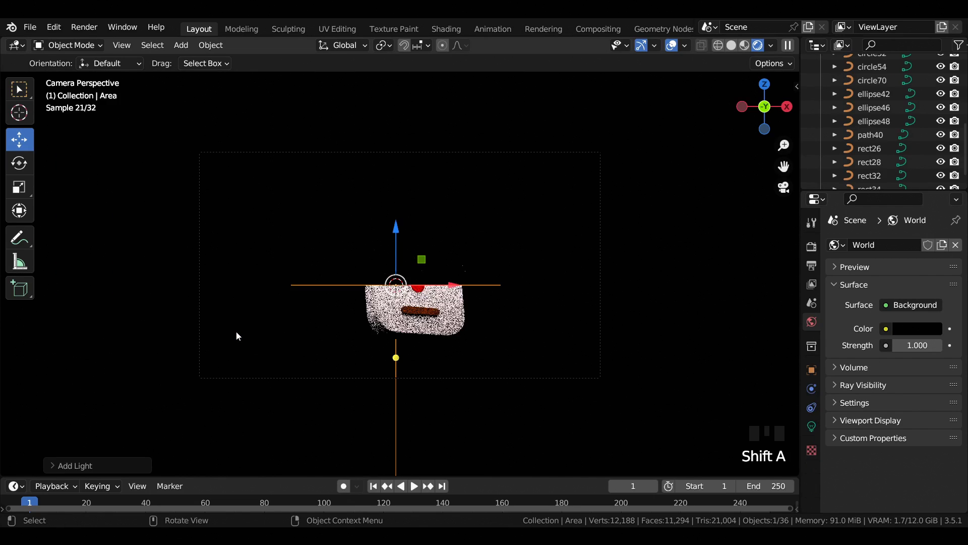
drag(395, 227, 438, 427)
scroll(293, 250, down, 4)
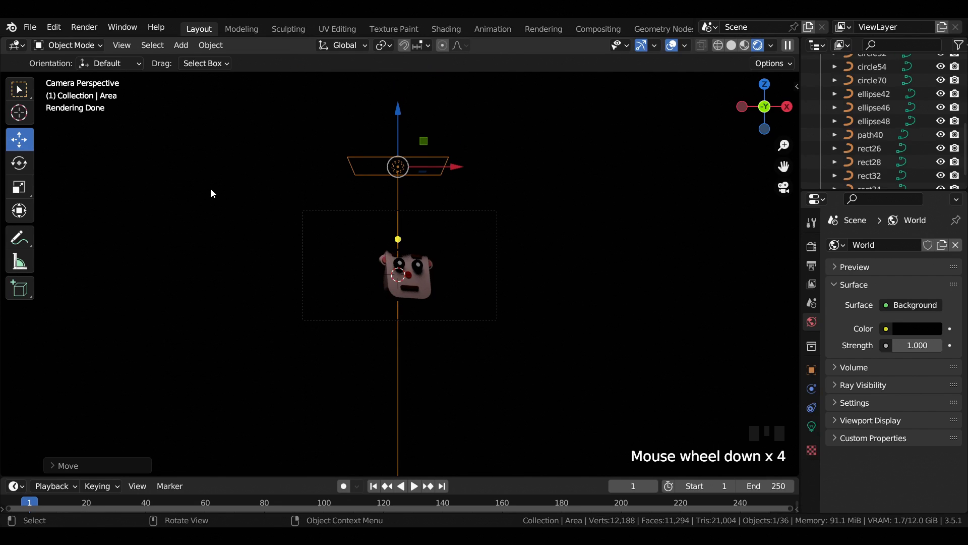
Add a plane as a floor, lower it beneath the head and scale it up about 5.5 times.
key(shift+a)
mouse_move(217, 55)
click(262, 52)
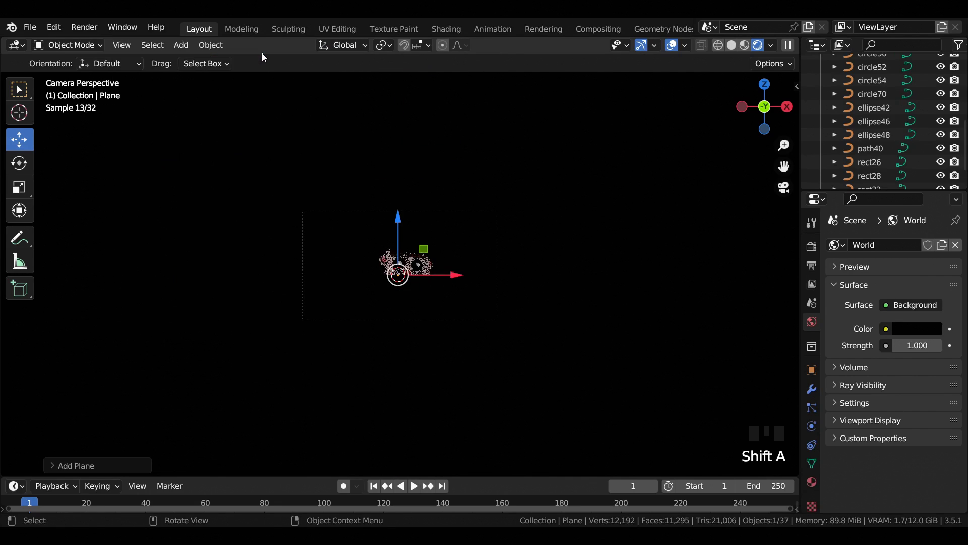
drag(399, 224, 398, 254)
key(s)
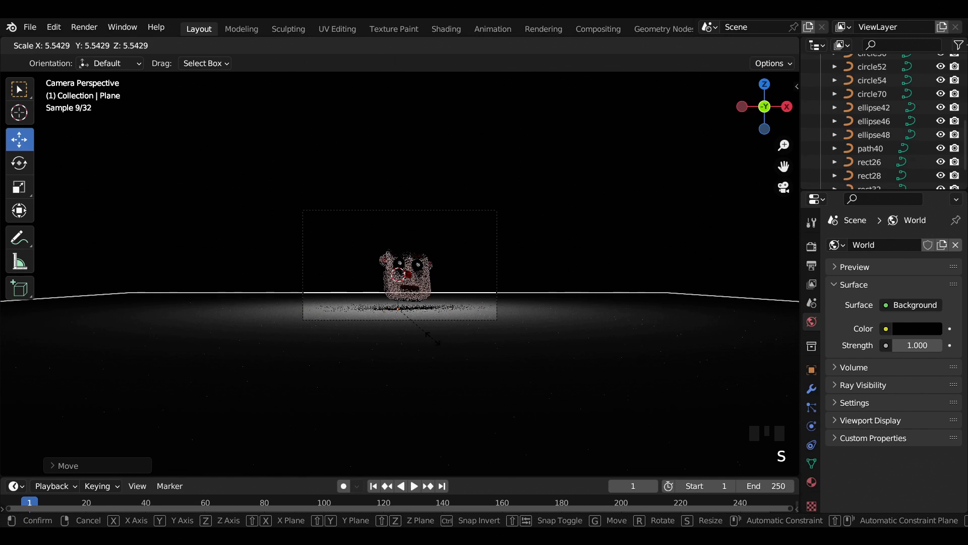
click(432, 339)
scroll(645, 200, up, 5)
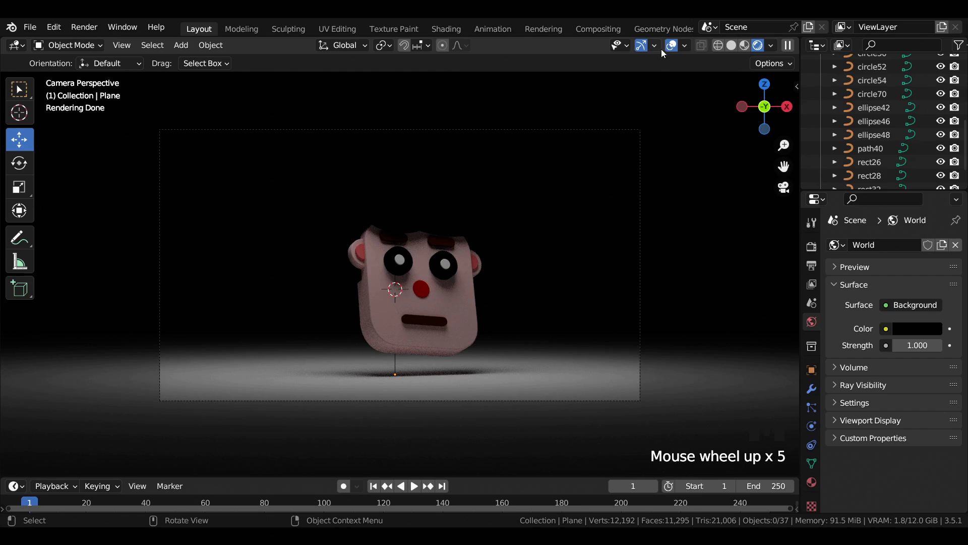
Edit the floor plane's mesh and select its back edge in edge select mode.
click(543, 343)
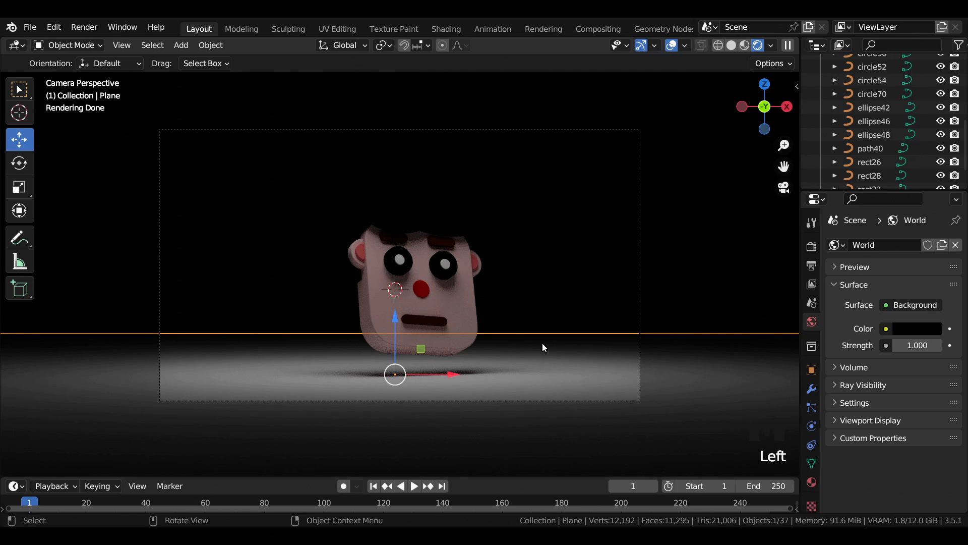
key(Tab)
click(557, 363)
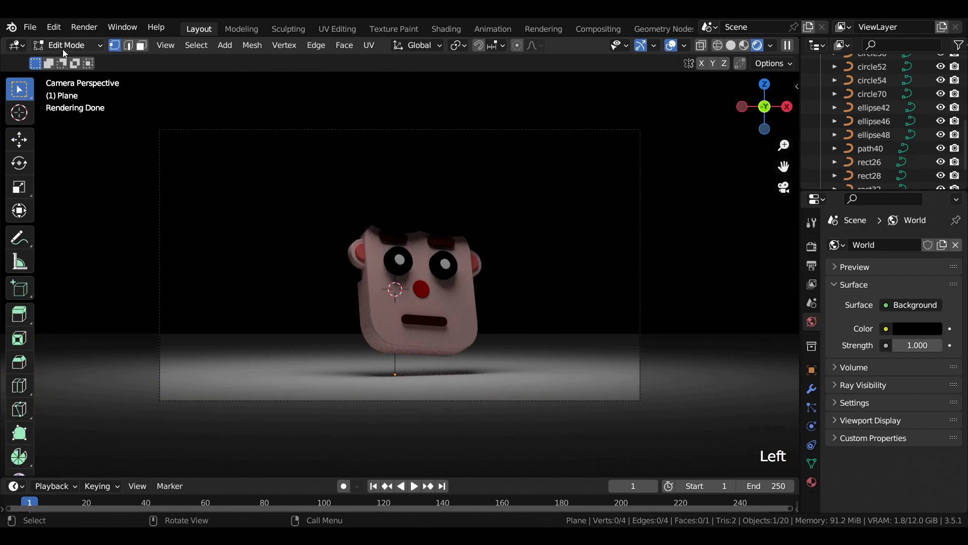
click(128, 45)
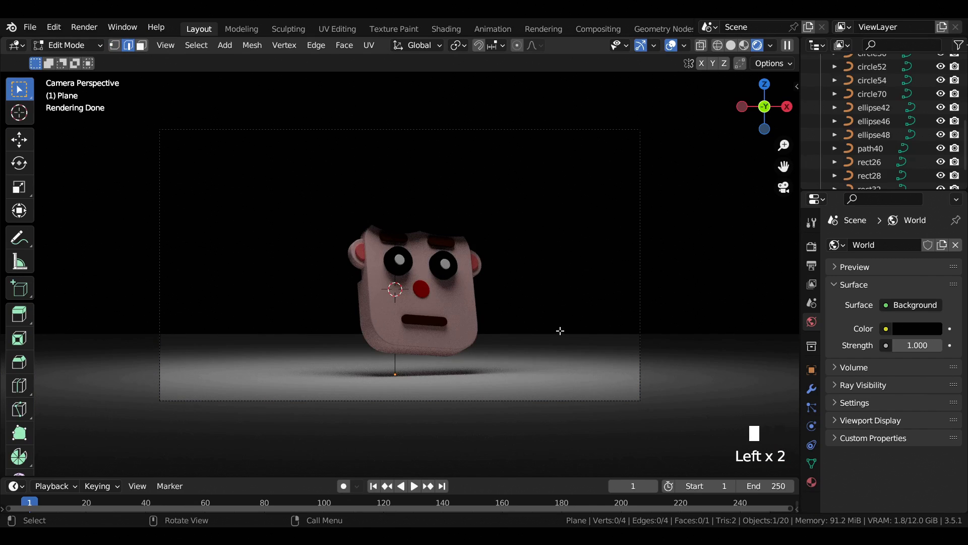
click(574, 352)
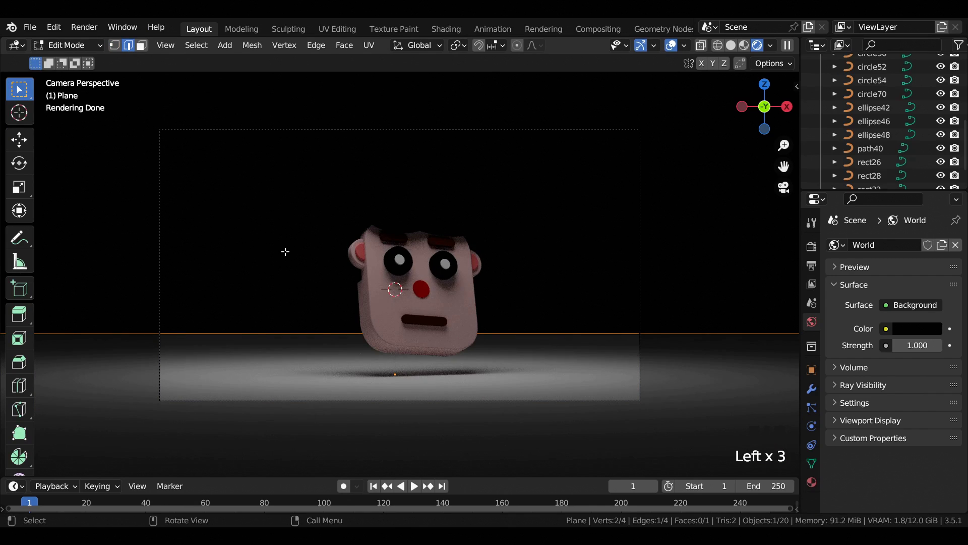
Try to extrude the floor plane's back edge about 2.72 m up along Z, and undo the extrusion.
key(e)
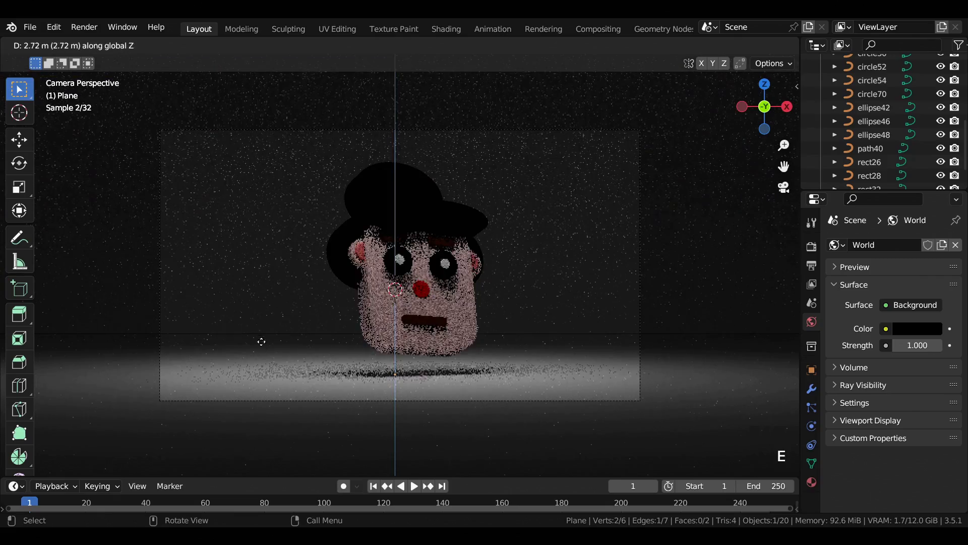
click(262, 341)
scroll(471, 205, down, 6)
middle_drag(471, 205, 456, 262)
scroll(431, 279, down, 7)
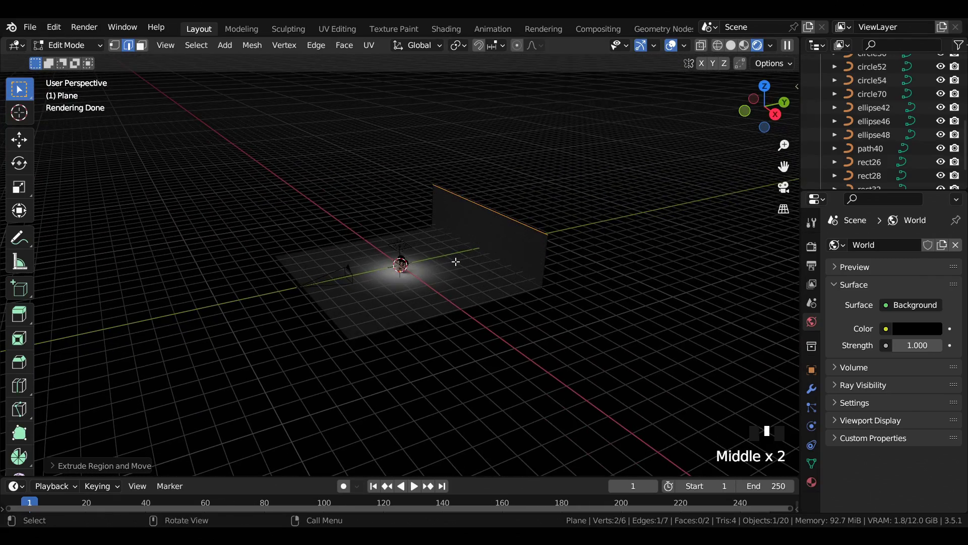
key(ctrl+z)
Extrude the floor plane's back edge up along Z into a tall backdrop wall and return to Object Mode in camera view.
key(e)
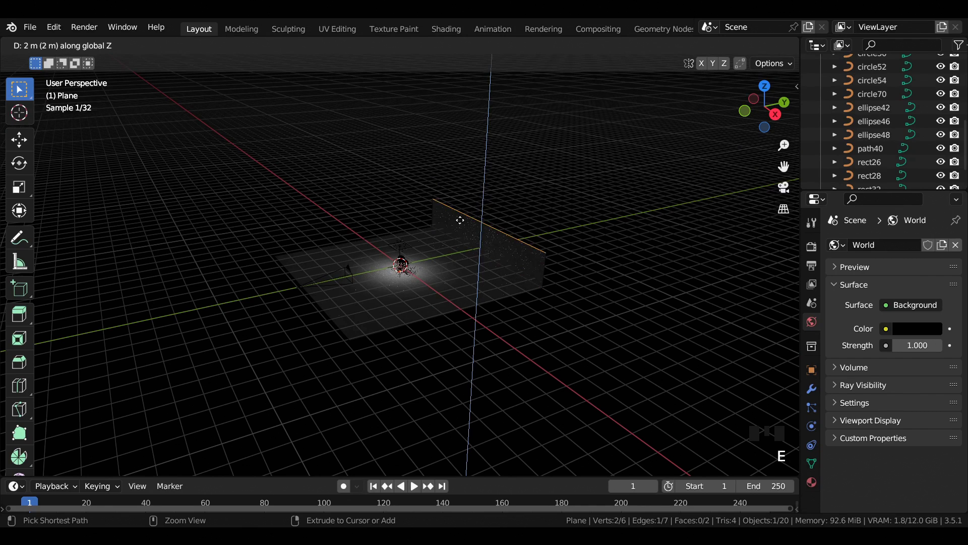
click(487, 105)
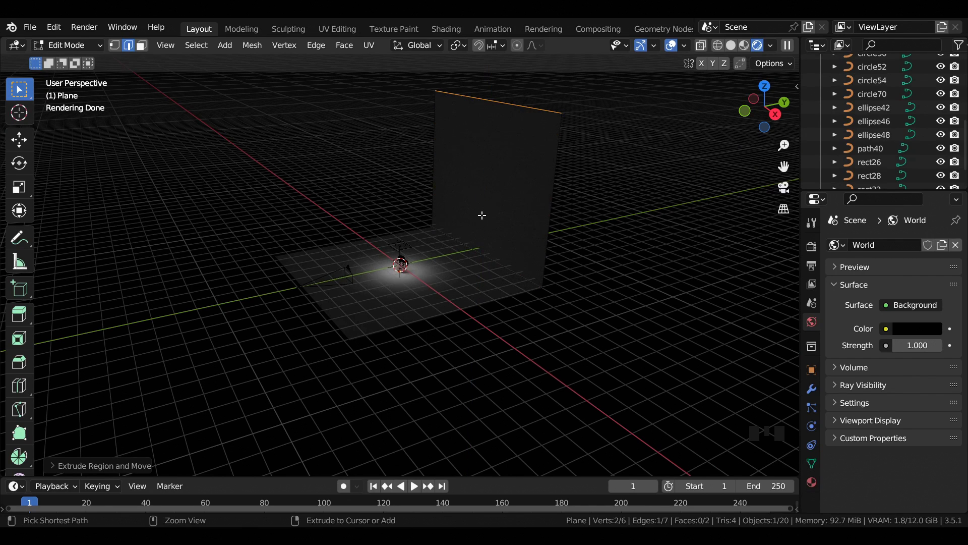
key(Tab)
key(KP_0)
scroll(639, 304, up, 6)
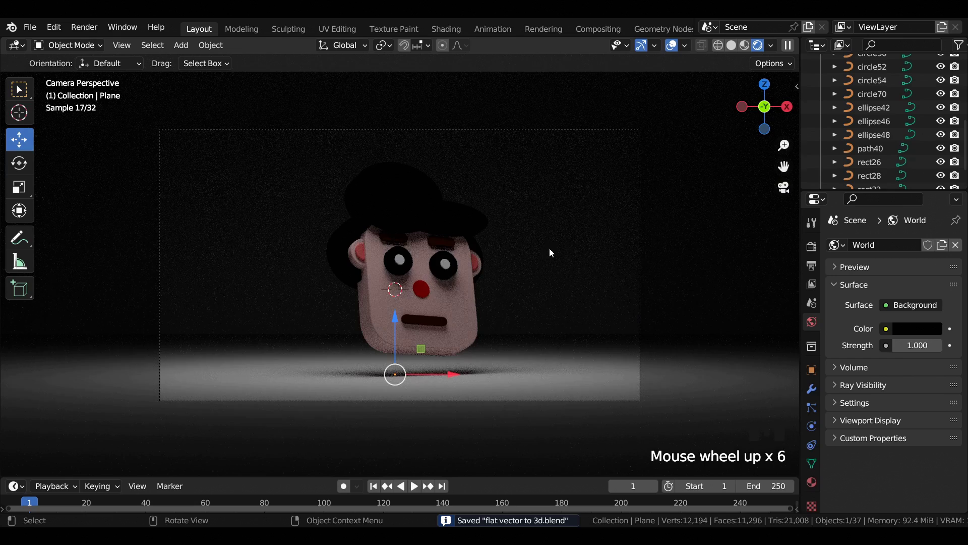
Add a Bevel modifier to the backdrop plane with an amount of 1 m and 10 segments, and shade the plane smooth.
key(Left)
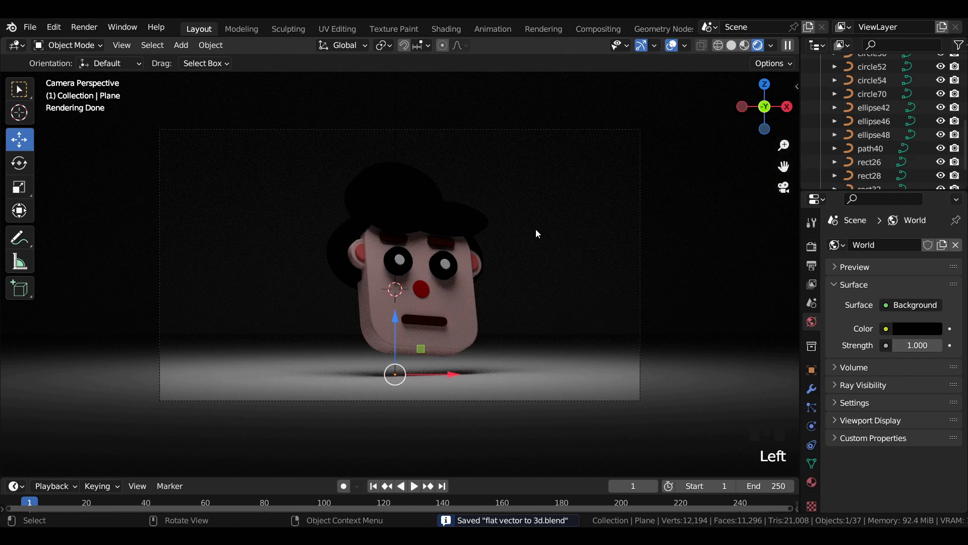
click(813, 390)
click(864, 244)
click(679, 297)
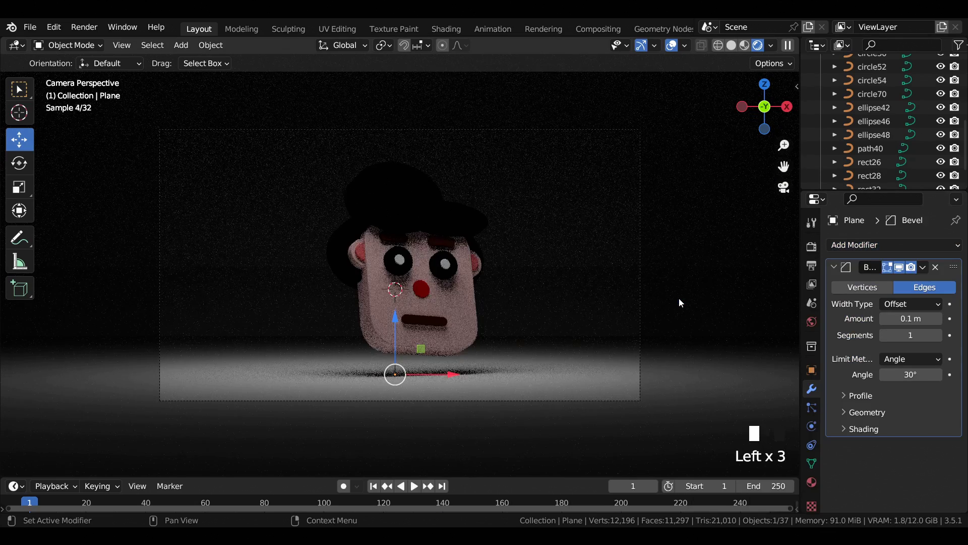
click(906, 319)
text(1)
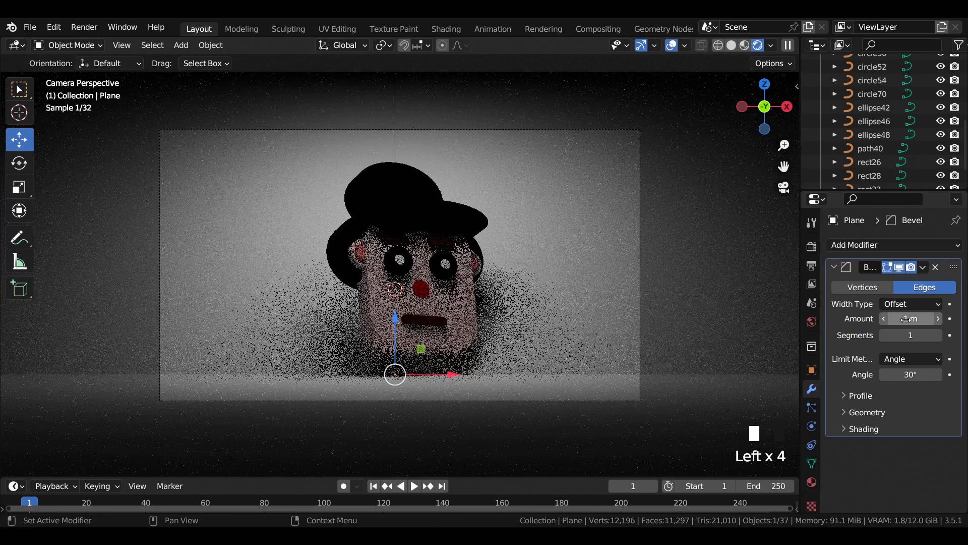
click(917, 335)
text(10)
key(Return)
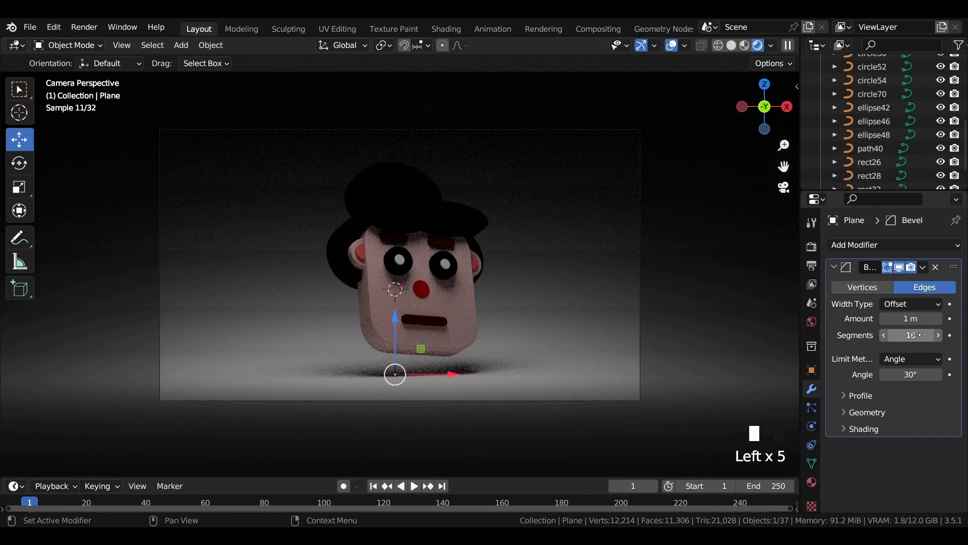
right_click(594, 213)
click(588, 216)
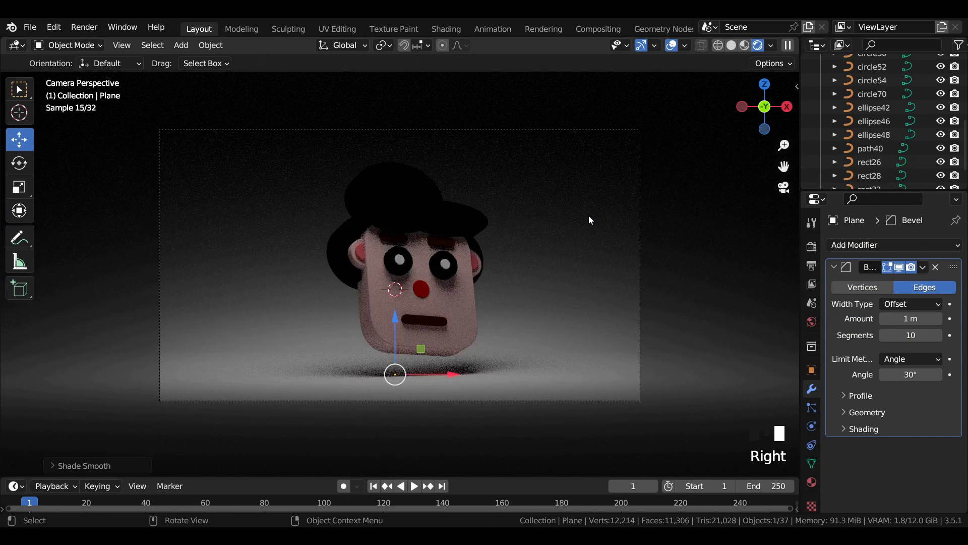
Change the area light's shape to Disk and set its power to 100 W.
scroll(460, 202, down, 5)
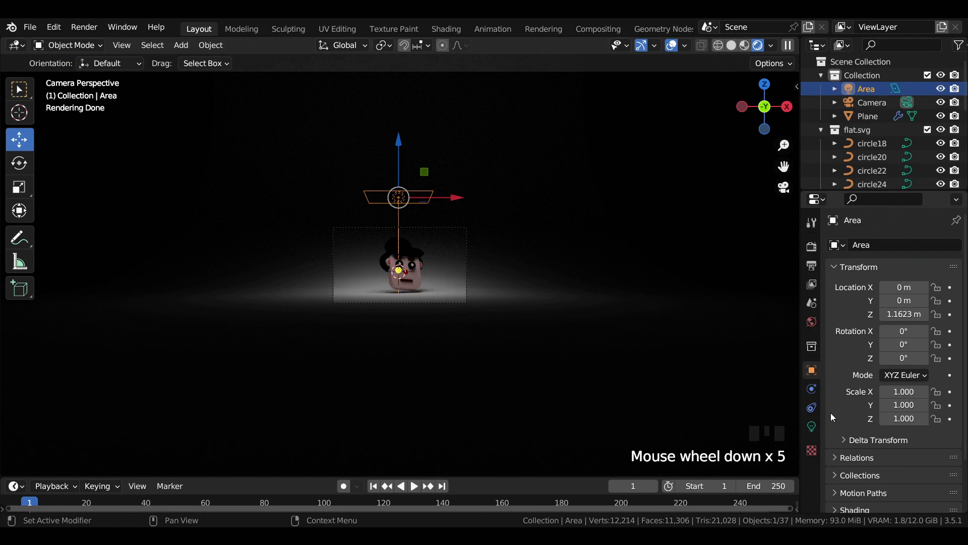
click(813, 425)
click(911, 356)
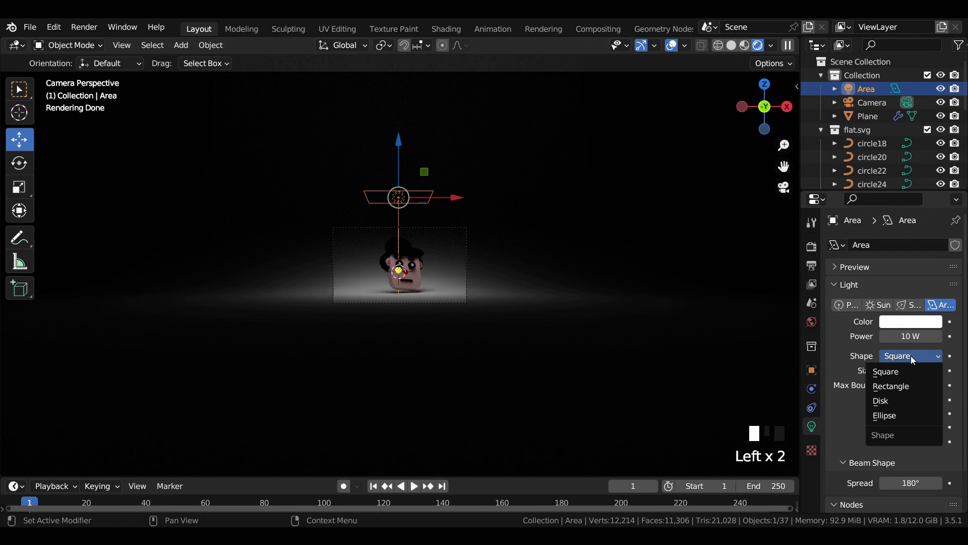
click(899, 403)
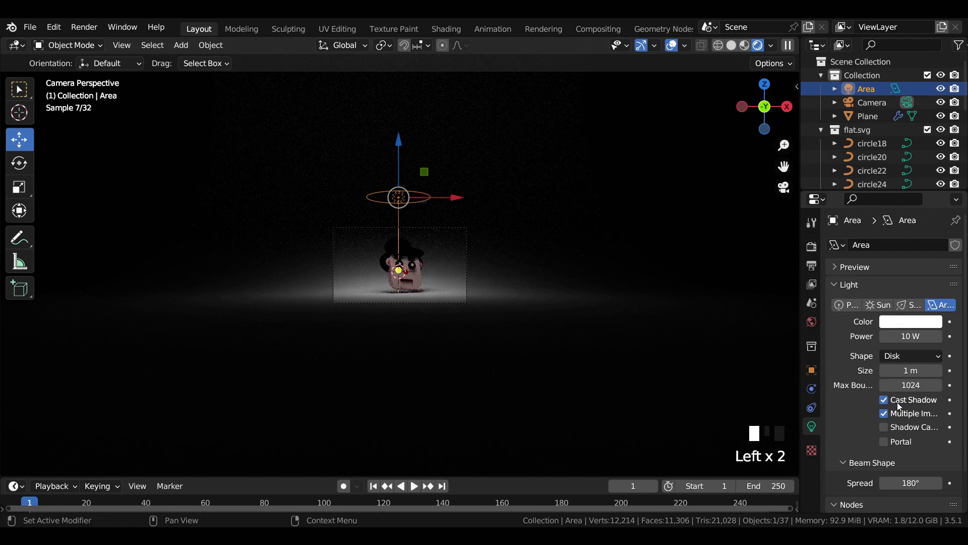
click(907, 337)
text(100)
key(Return)
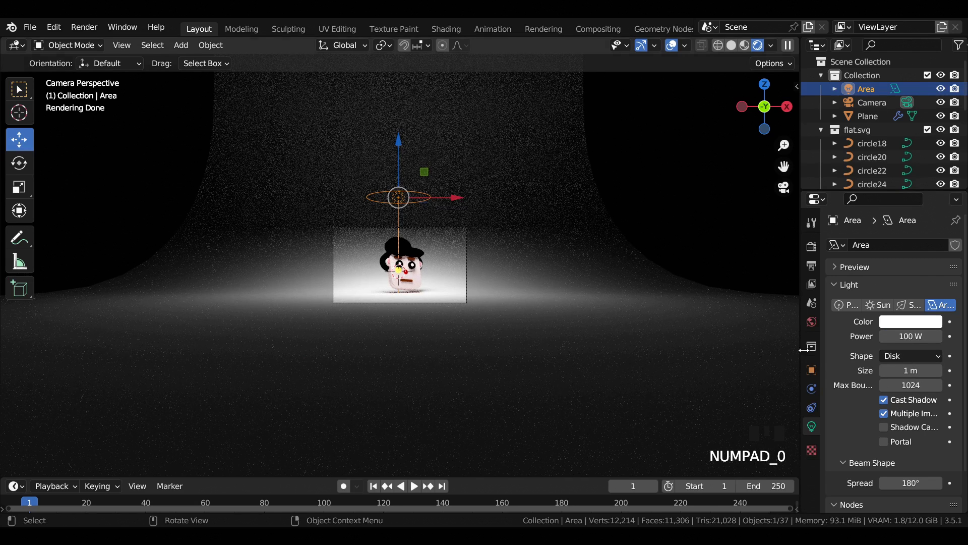
Enlarge the area light to a size of about 4.01 m and raise it along Z.
drag(910, 370, 966, 370)
scroll(416, 183, down, 2)
drag(401, 147, 405, 398)
scroll(379, 303, up, 6)
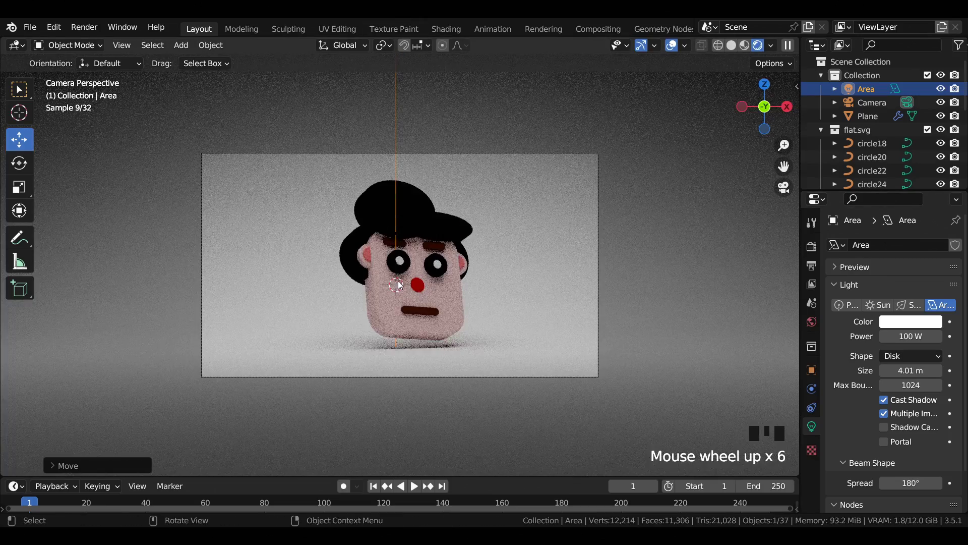
Tilt the area light with a free trackball rotation.
key(r)
key(r)
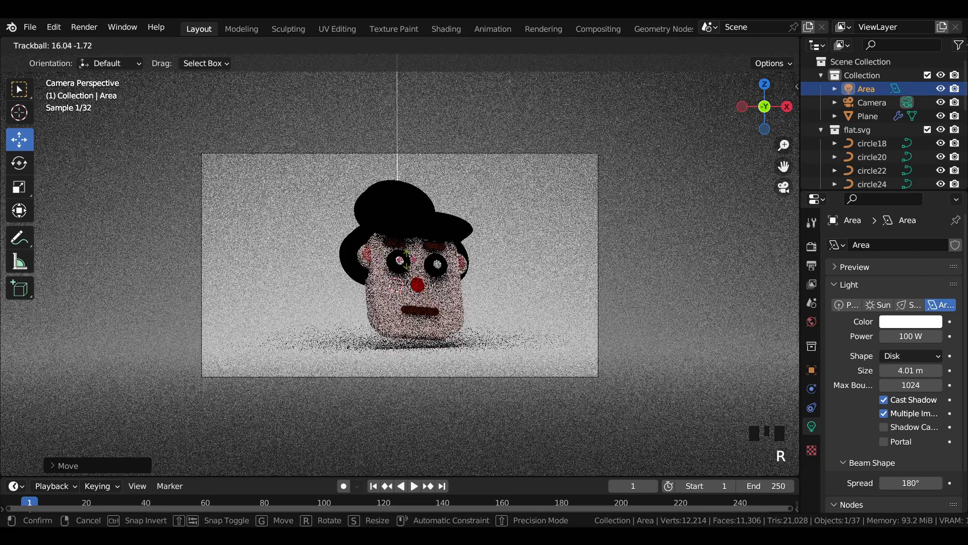
click(425, 270)
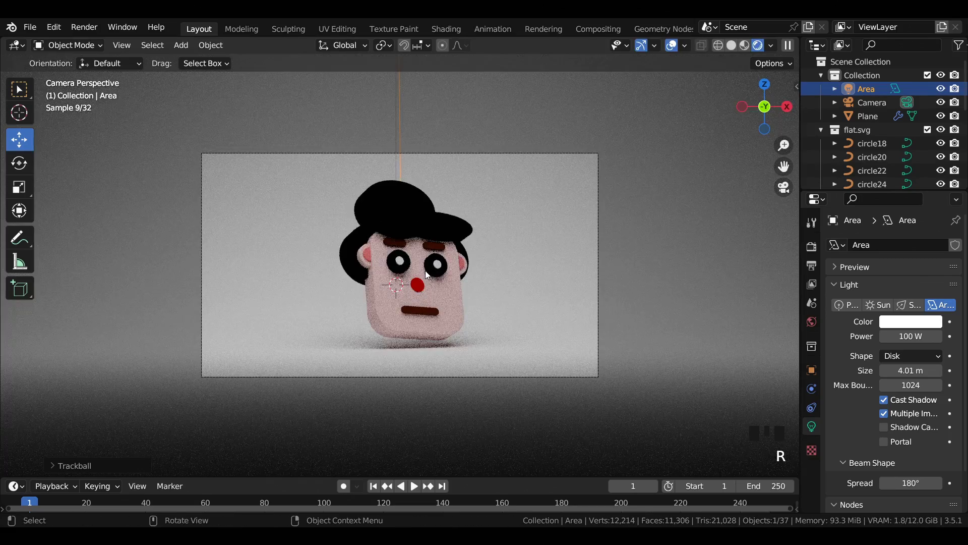
Move the area light along the Y axis toward the camera and save the file.
key(g)
key(y)
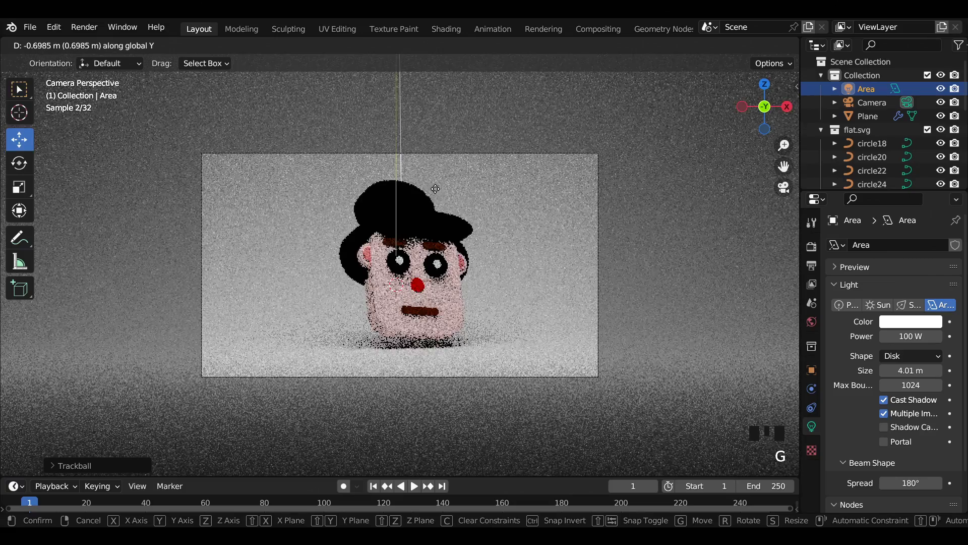
click(457, 198)
scroll(457, 199, up, 3)
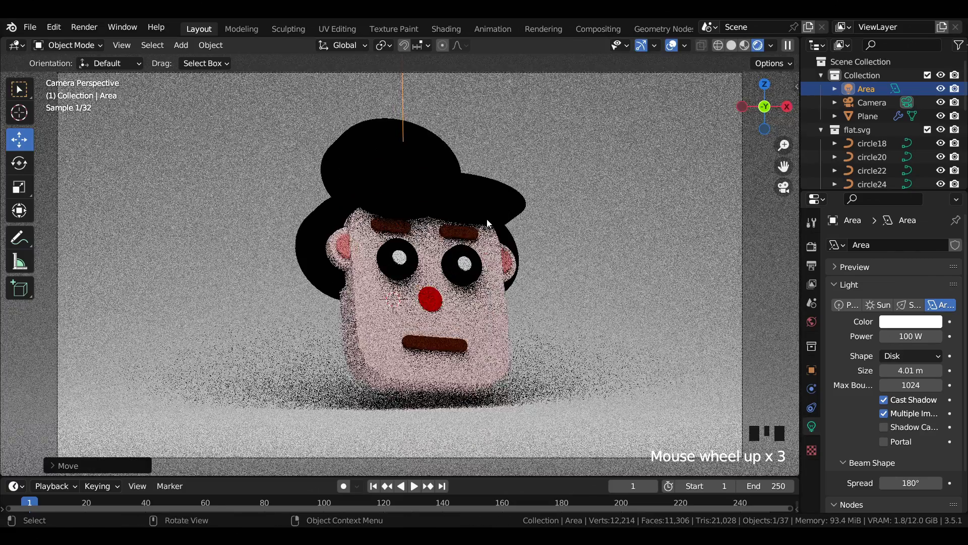
key(ctrl+s)
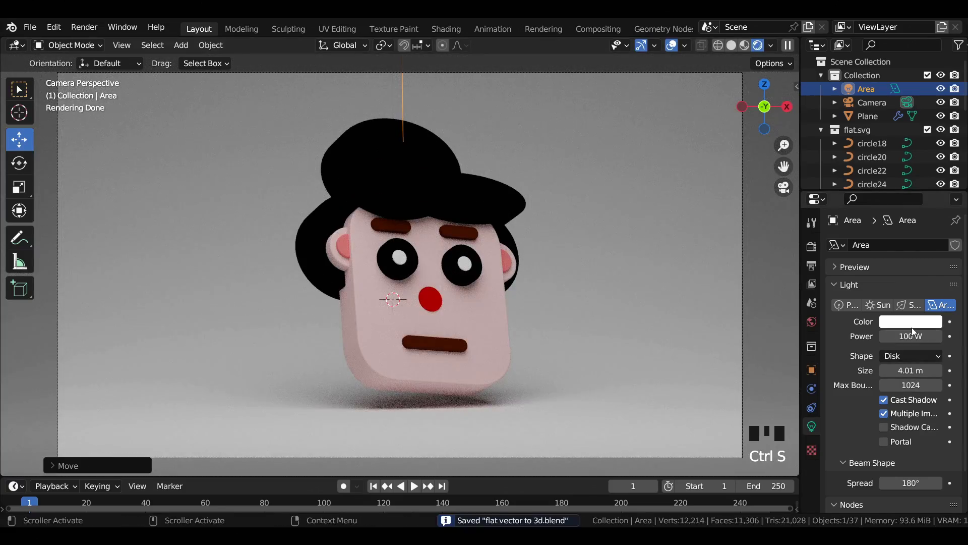
Set the area light's power to 50 W.
click(911, 325)
click(913, 337)
drag(914, 336, 911, 336)
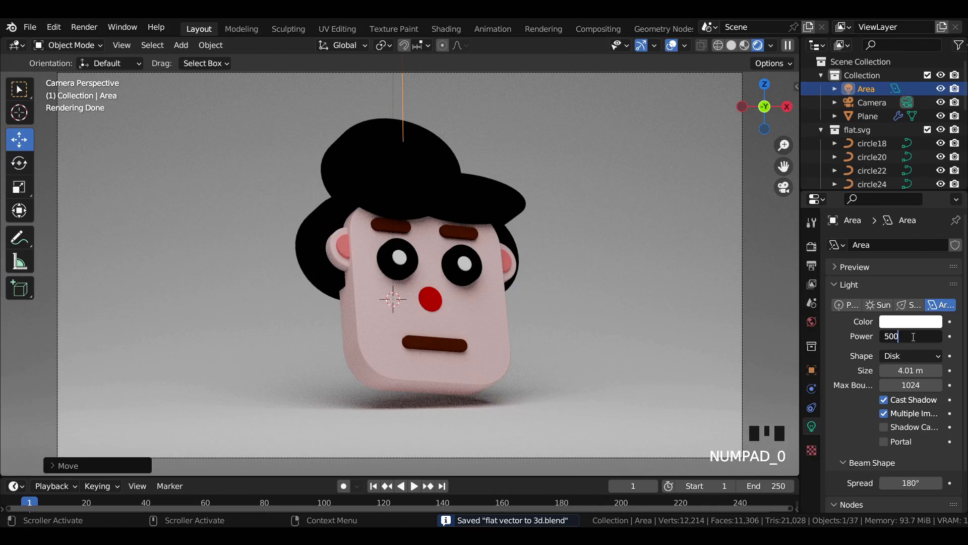
text(50)
key(Return)
scroll(528, 255, down, 2)
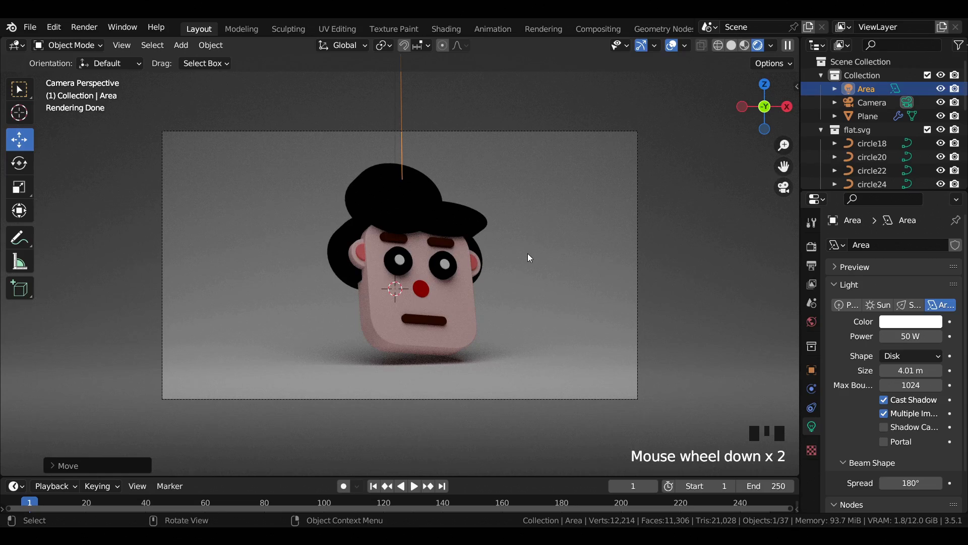
Enable nodes on the material of the ellipse forming the top of the hair and darken its base color to black.
scroll(529, 259, up, 6)
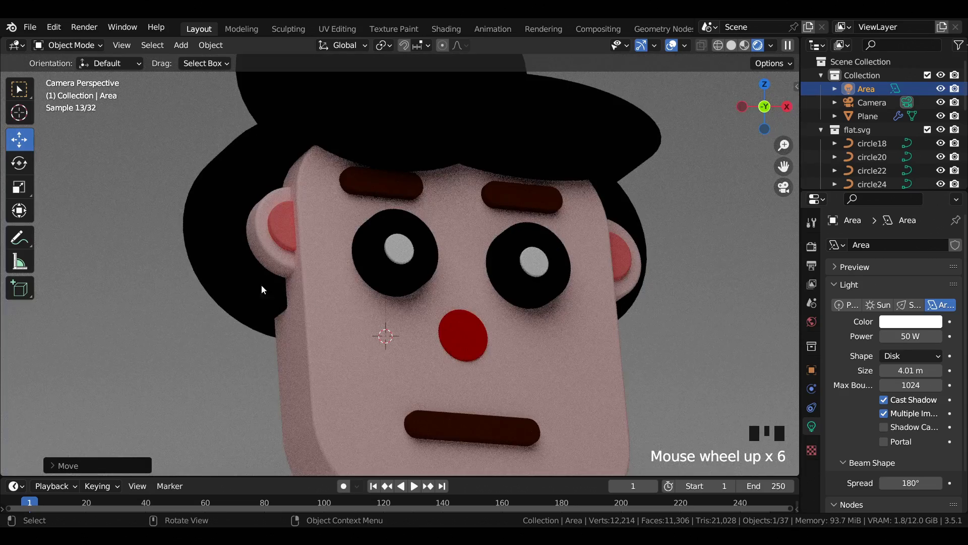
click(264, 287)
scroll(436, 185, down, 4)
click(375, 145)
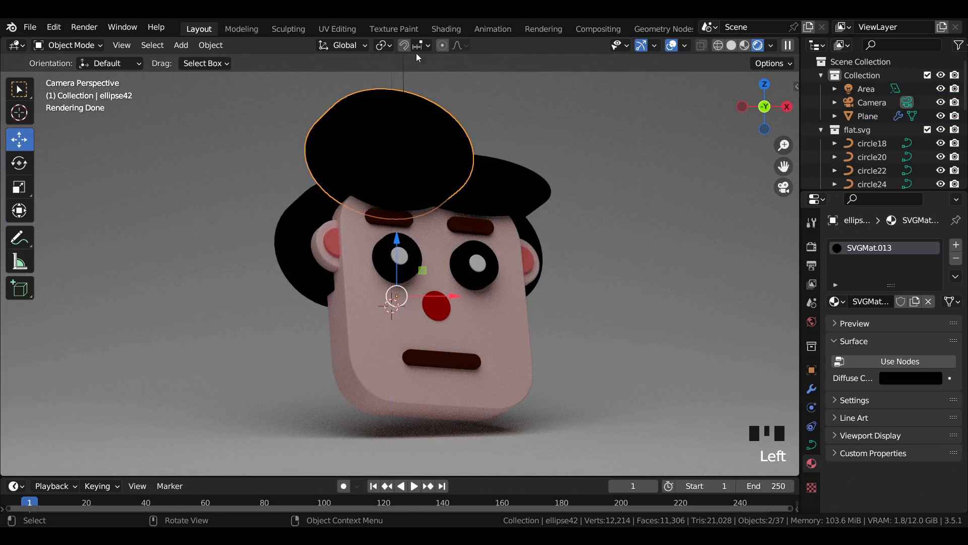
click(886, 363)
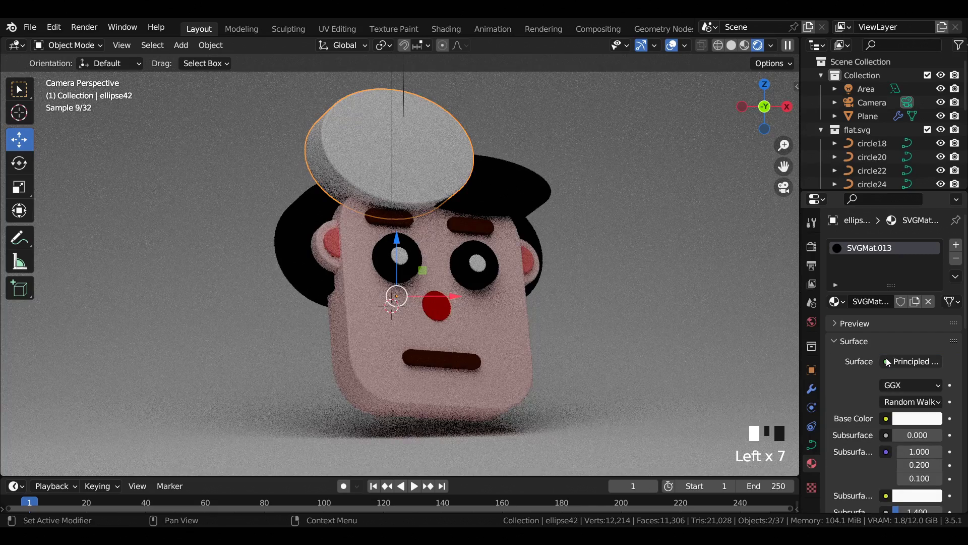
scroll(862, 356, down, 4)
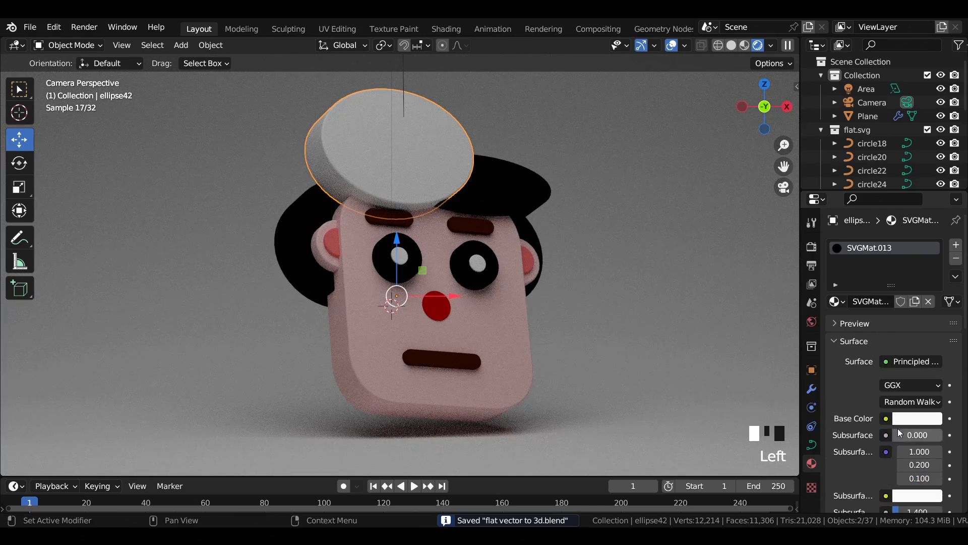
click(912, 418)
drag(932, 277, 932, 322)
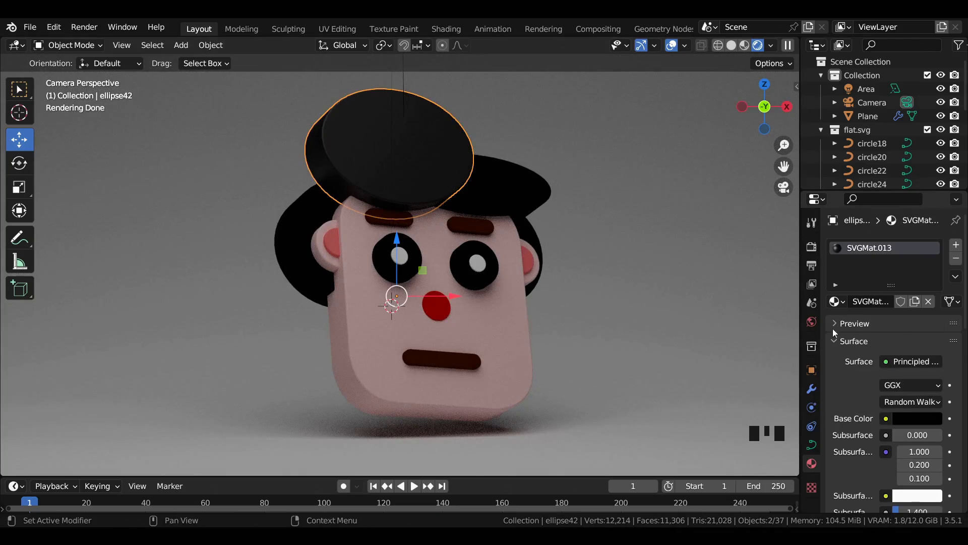
Set the hair-top material's specular to 1.0 and its roughness to 0.25.
scroll(855, 325, down, 5)
drag(900, 466, 943, 462)
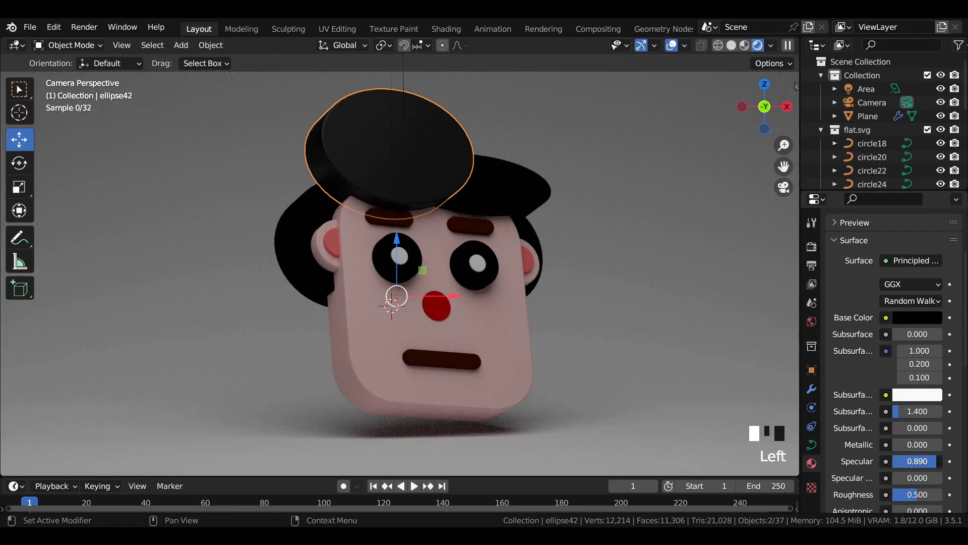
drag(916, 494, 909, 494)
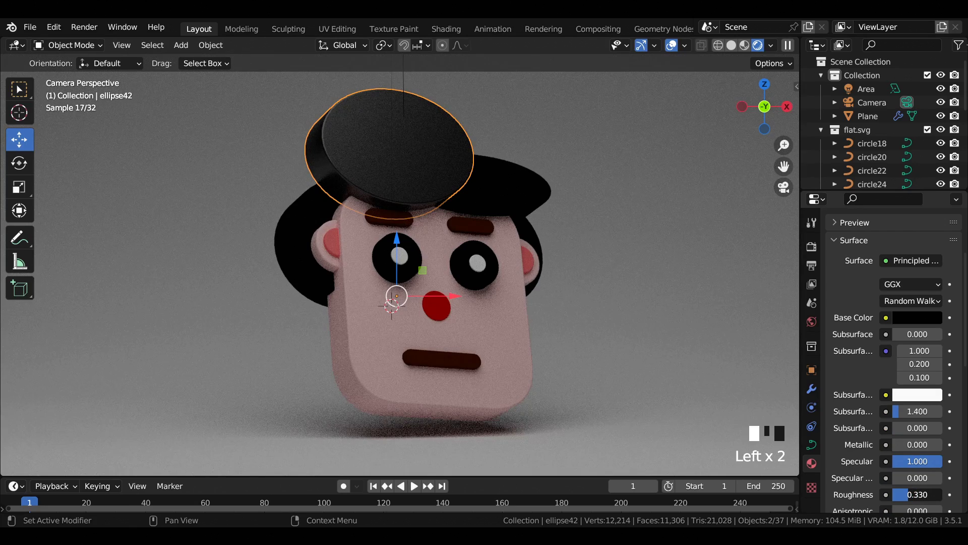
scroll(909, 497, down, 2)
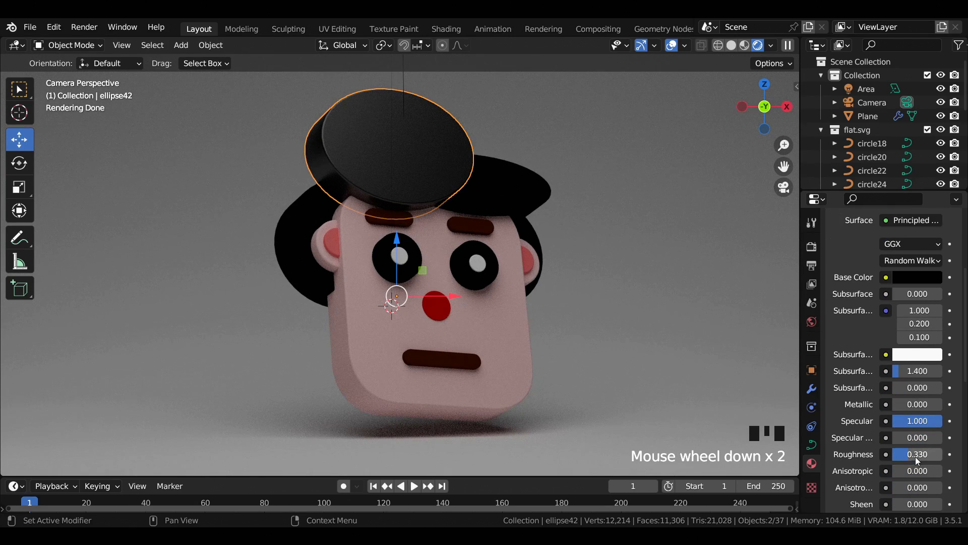
click(917, 454)
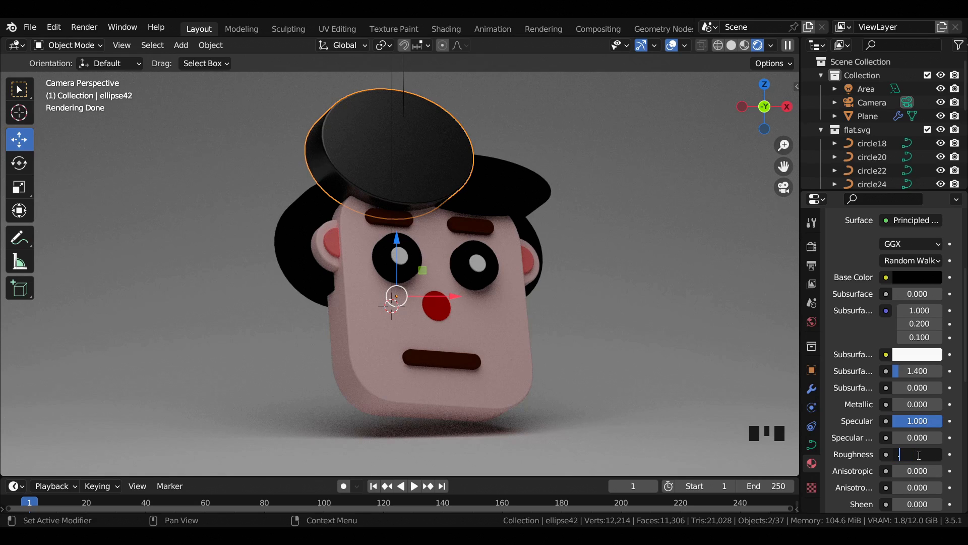
text(.2)
key(Return)
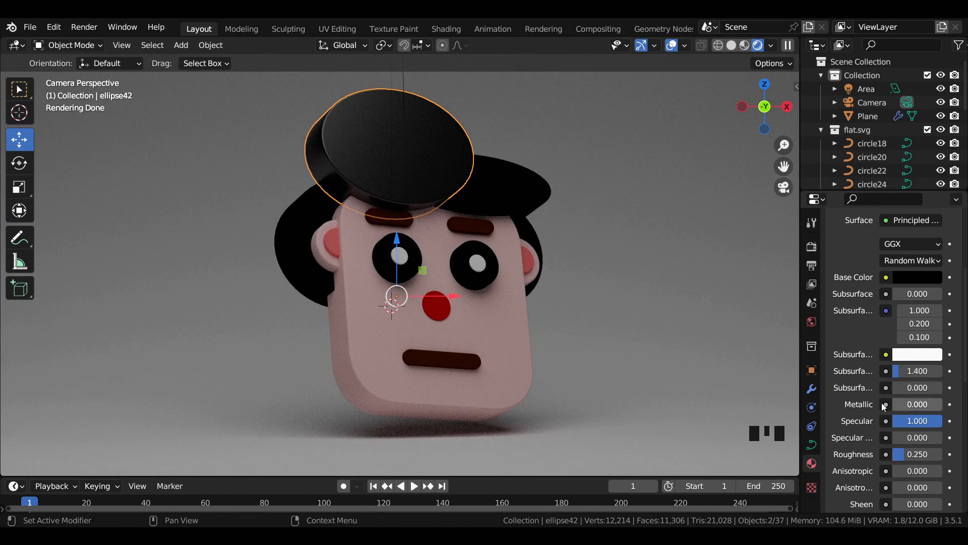
Select the remaining black hair pieces and both black eye discs and link them to the material of the hair's top ellipse.
click(533, 224)
click(530, 224)
shift+click(524, 184)
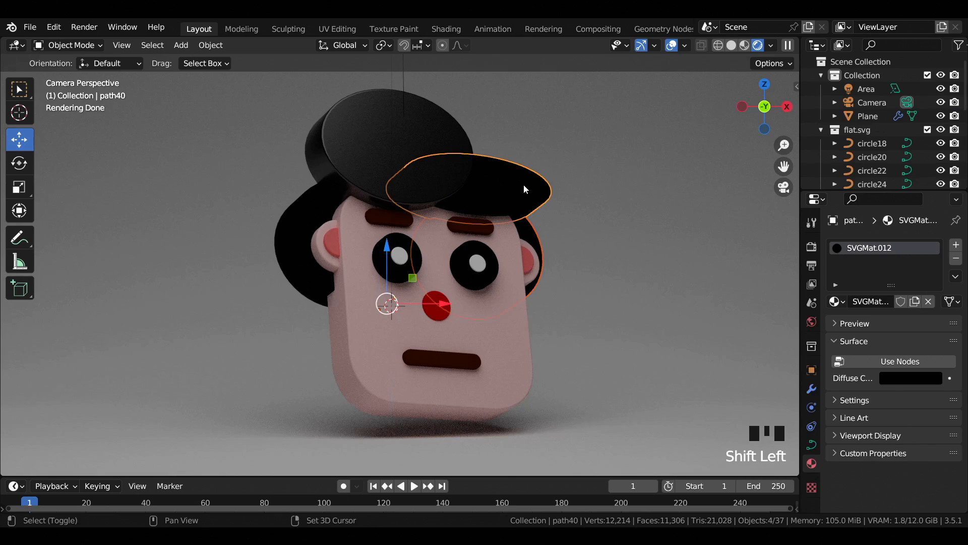
shift+click(297, 211)
shift+click(405, 243)
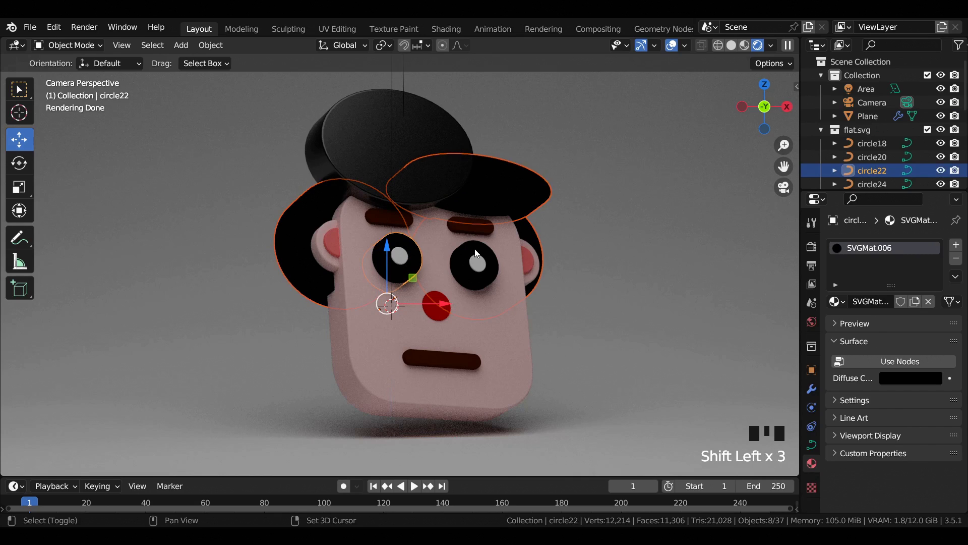
shift+click(480, 245)
shift+click(396, 144)
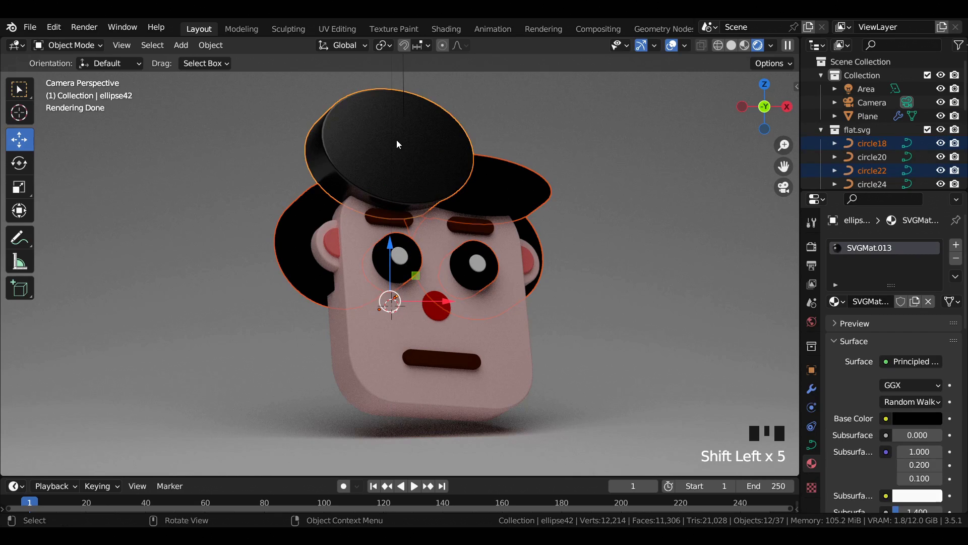
key(ctrl+l)
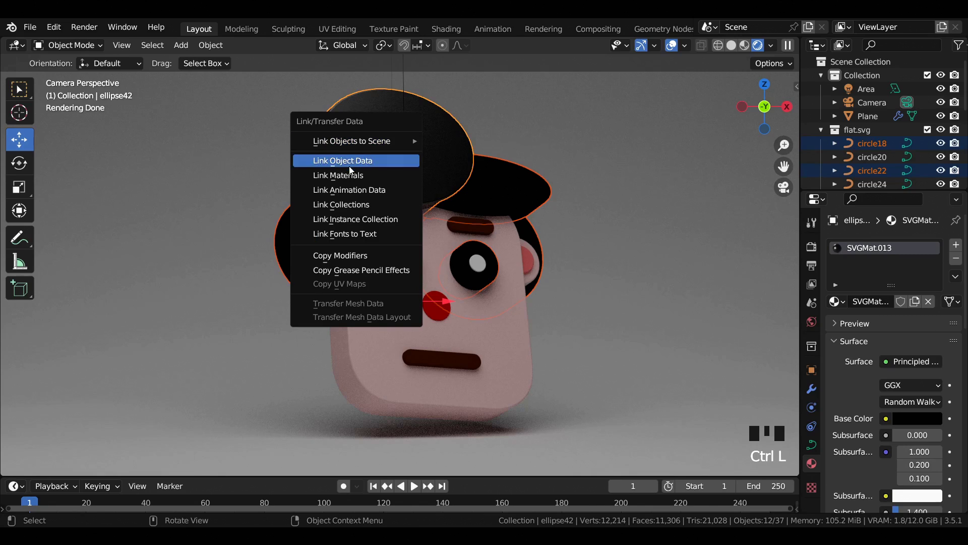
click(348, 171)
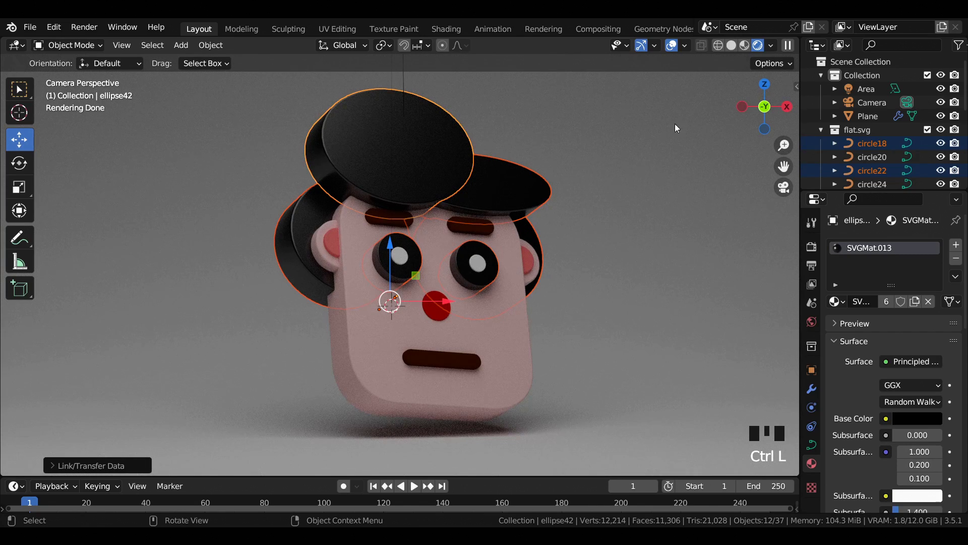
Lower the roughness of the shared black hair material slightly and save the file.
click(636, 109)
scroll(291, 207, up, 4)
scroll(292, 201, down, 4)
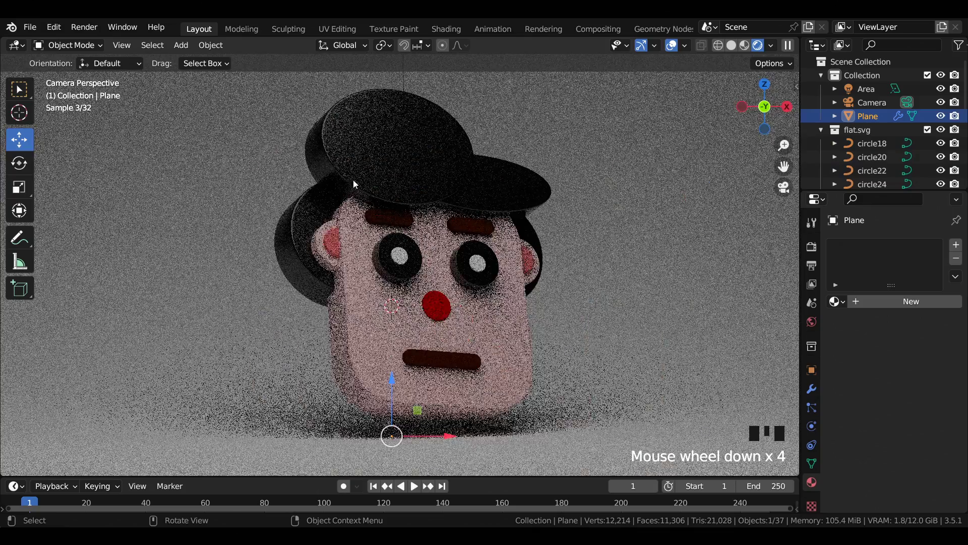
key(ctrl+s)
double_click(378, 126)
drag(904, 453, 893, 454)
click(628, 155)
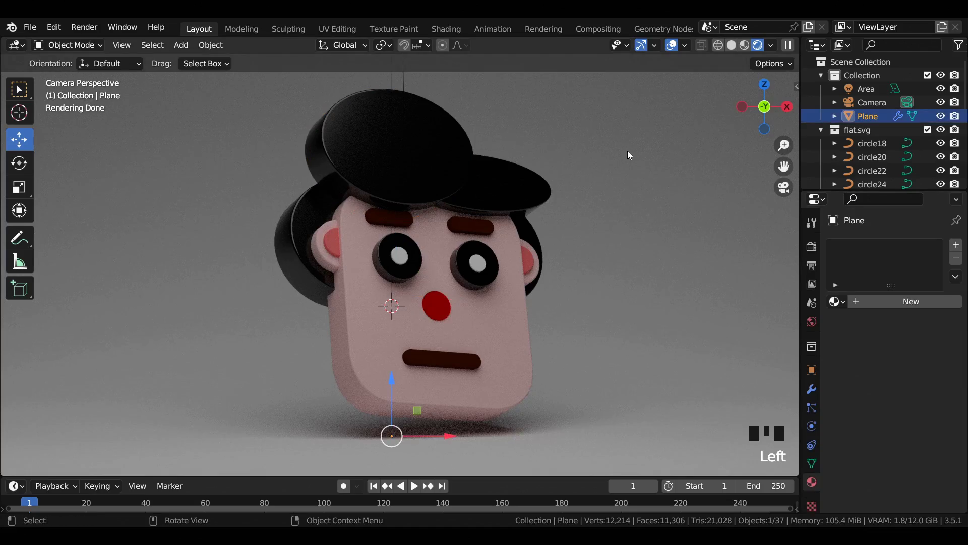
key(ctrl+s)
Enable nodes on the left eyebrow's material and set its base color to brown 6A370B.
scroll(628, 151, down, 2)
scroll(467, 226, up, 5)
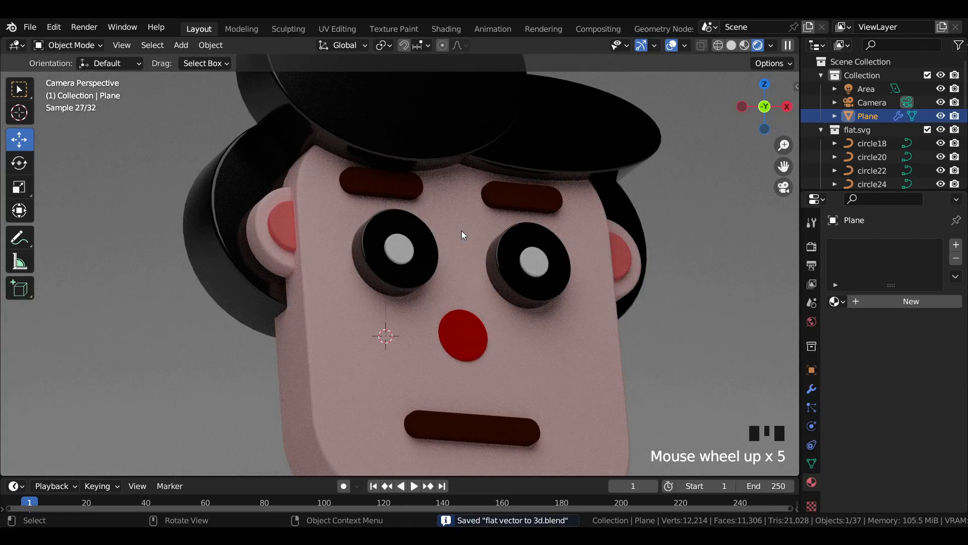
click(405, 187)
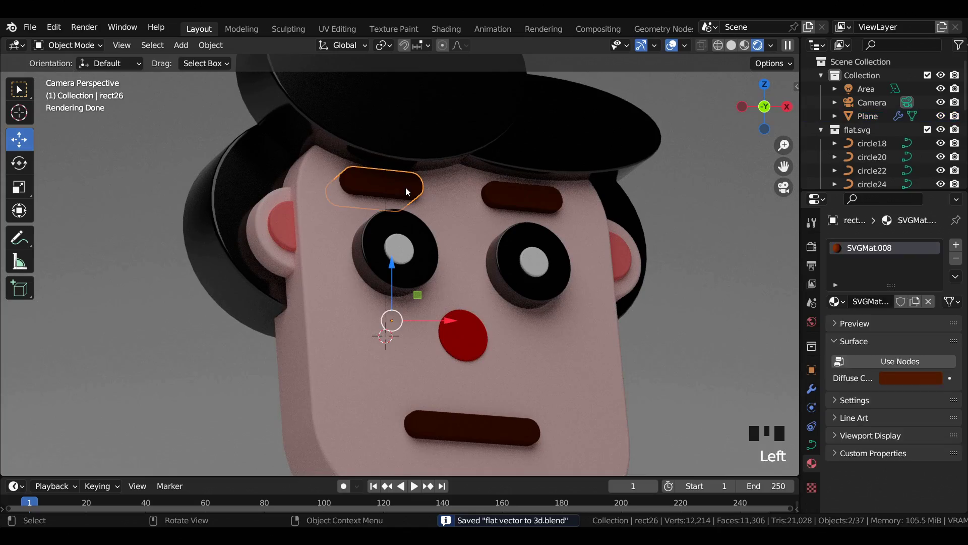
click(405, 187)
click(893, 361)
click(917, 357)
click(845, 246)
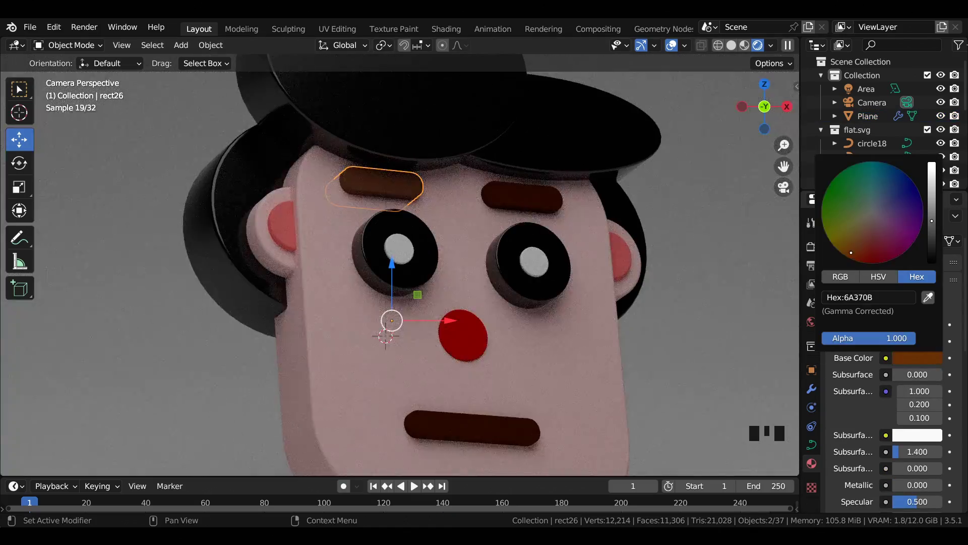
Raise the left eyebrow material's specular, set its roughness to 0.25 and save the file.
scroll(898, 353, down, 6)
drag(917, 401, 941, 400)
click(924, 433)
text(.25)
key(Return)
key(ctrl+s)
scroll(857, 272, up, 5)
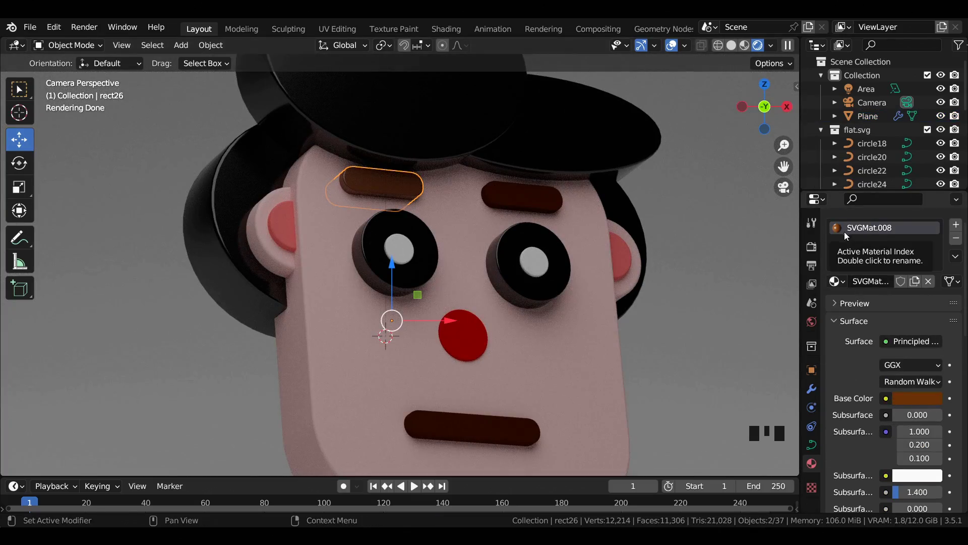
Assign the left eyebrow's brown material to the other eyebrow and clear the selection from it.
double_click(396, 188)
click(522, 197)
click(836, 301)
scroll(742, 346, up, 3)
click(741, 346)
click(534, 352)
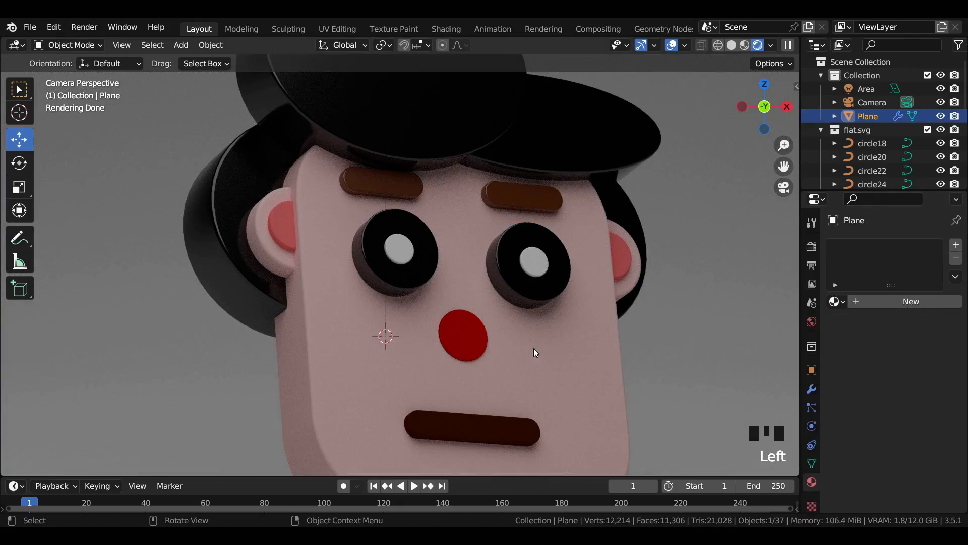
Enable nodes on the face's pink material and link that material to both outer ears.
click(534, 352)
click(910, 377)
click(895, 359)
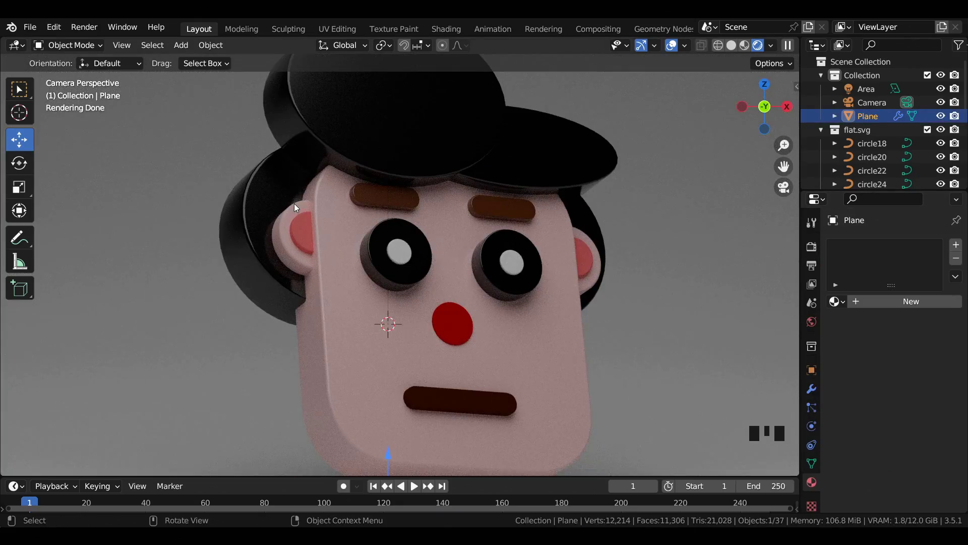
shift+click(573, 251)
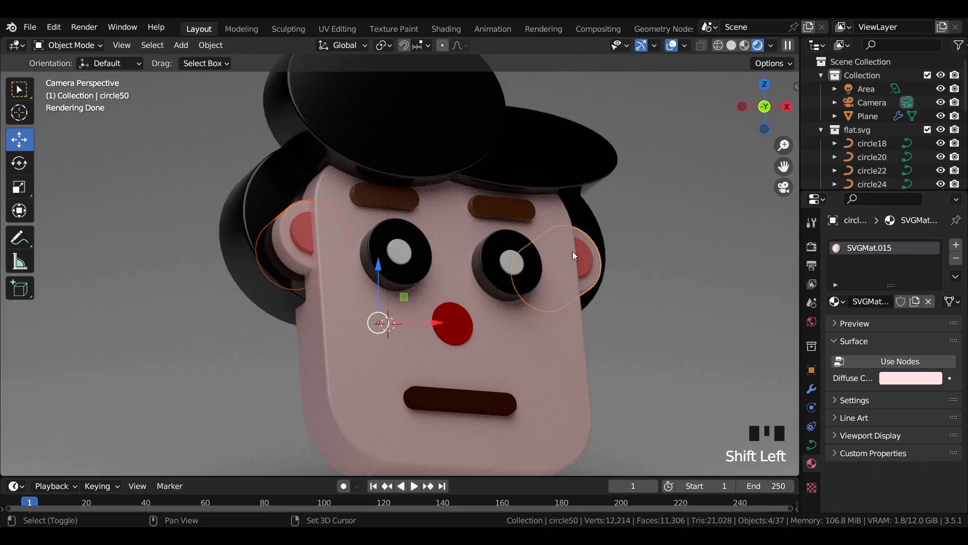
key(ctrl+l)
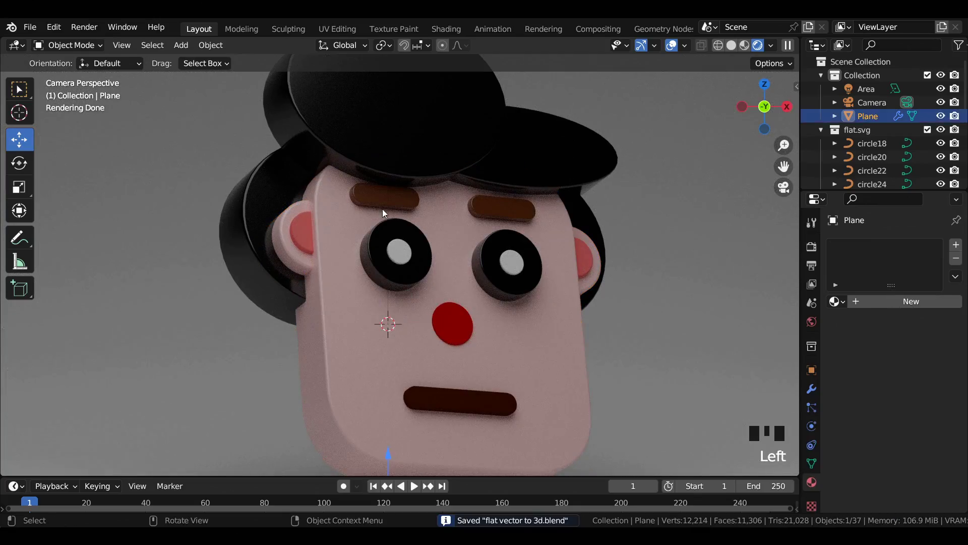
Enable nodes on the nose's material, set its base color to D40000 and make it glossier with higher specular and lower roughness.
click(451, 323)
click(895, 359)
click(916, 417)
click(890, 356)
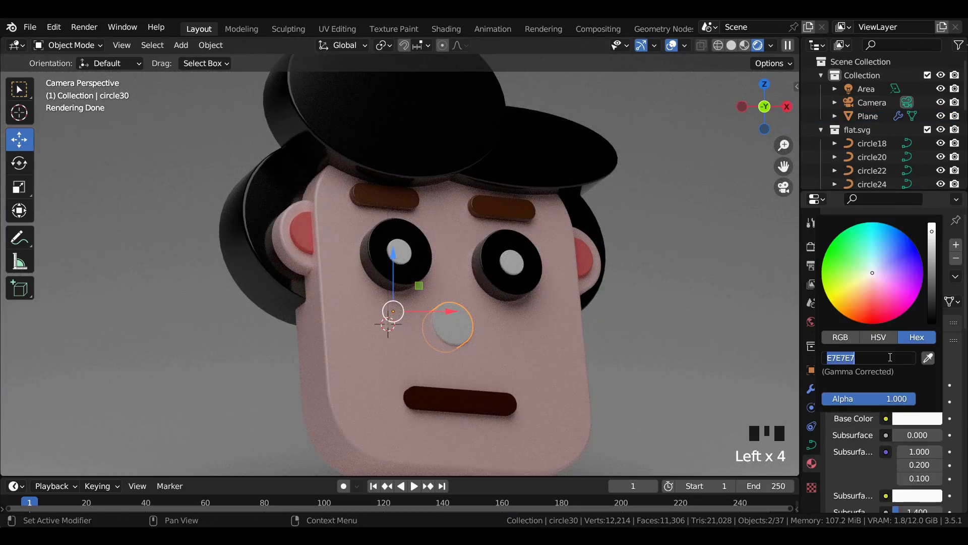
text(D40000)
scroll(882, 393, down, 3)
drag(917, 461, 942, 460)
drag(926, 494, 917, 495)
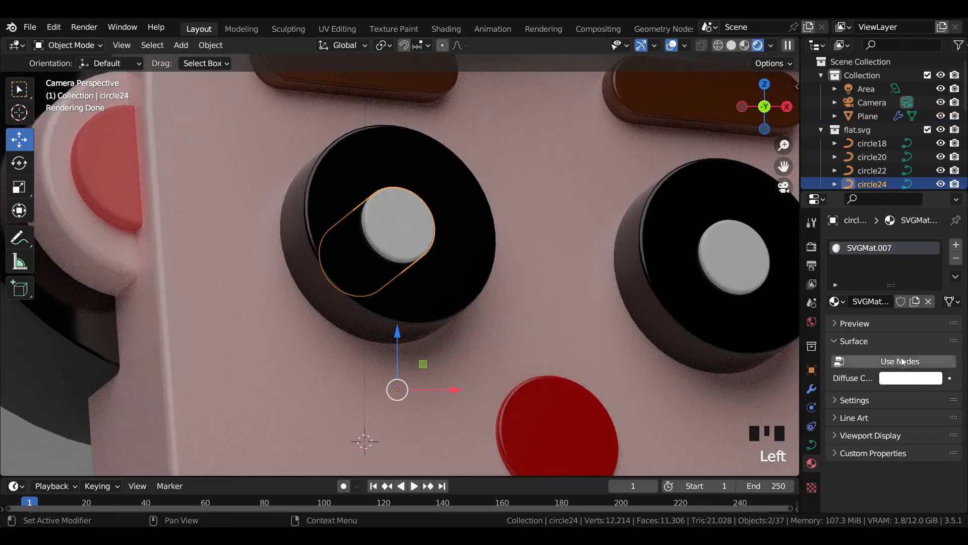
Enable nodes on the material of the white highlight in the left eye.
click(895, 359)
click(916, 297)
click(583, 274)
click(917, 297)
scroll(252, 207, down, 4)
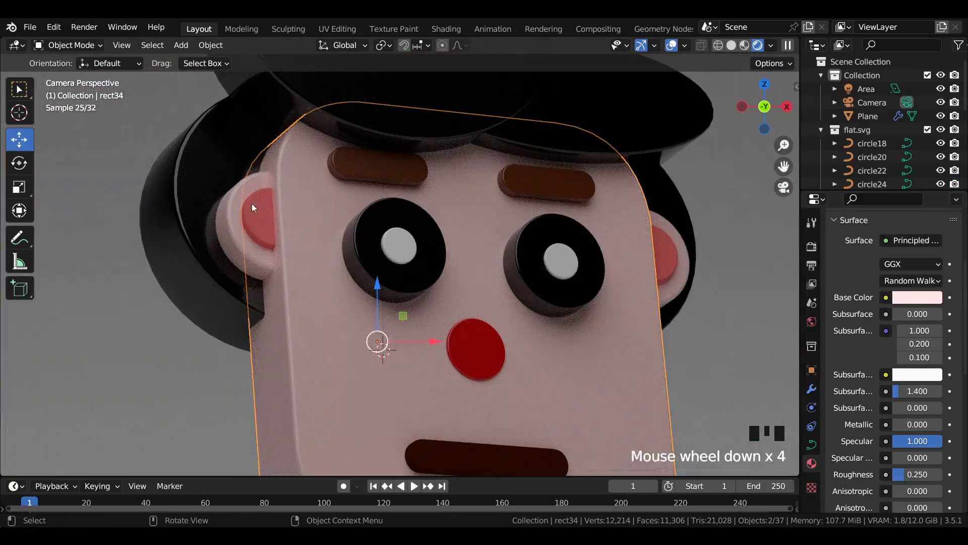
Enable nodes on the left inner ear's material and set its base color to FF8080.
click(253, 207)
click(917, 378)
click(921, 296)
click(913, 361)
click(916, 418)
click(884, 355)
text(ff8080)
key(Return)
Make the pink inner-ear material glossier and share it with the other inner ear, saving the file.
scroll(917, 404, down, 3)
drag(917, 462, 917, 492)
key(ctrl+s)
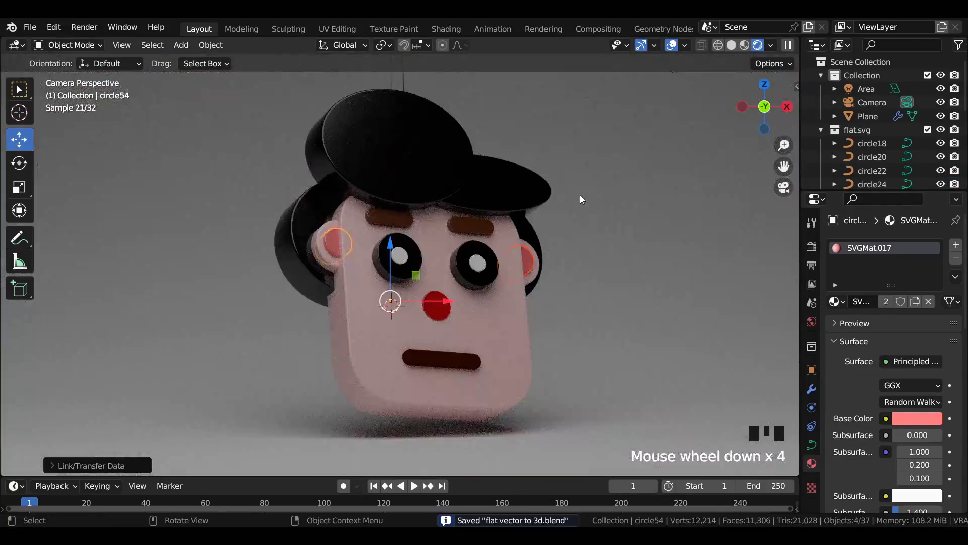
Try enabling nodes on the mouth's material with base color 552200 and undo it.
click(411, 428)
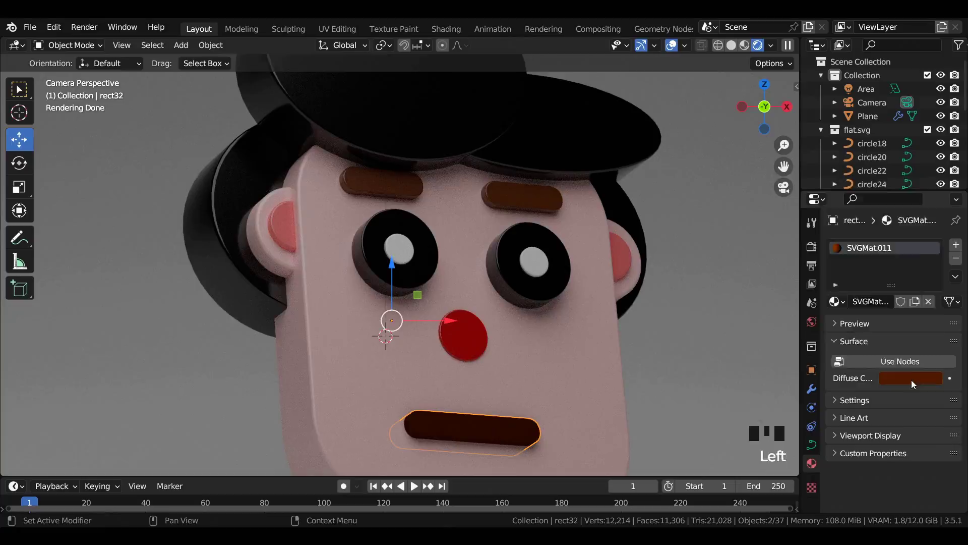
click(896, 359)
click(916, 418)
click(867, 357)
text(552200)
key(Return)
key(ctrl+z)
Try the lighter brown 863500 as the mouth's diffuse color, undo it and save the file.
click(918, 378)
scroll(861, 265, up, 4)
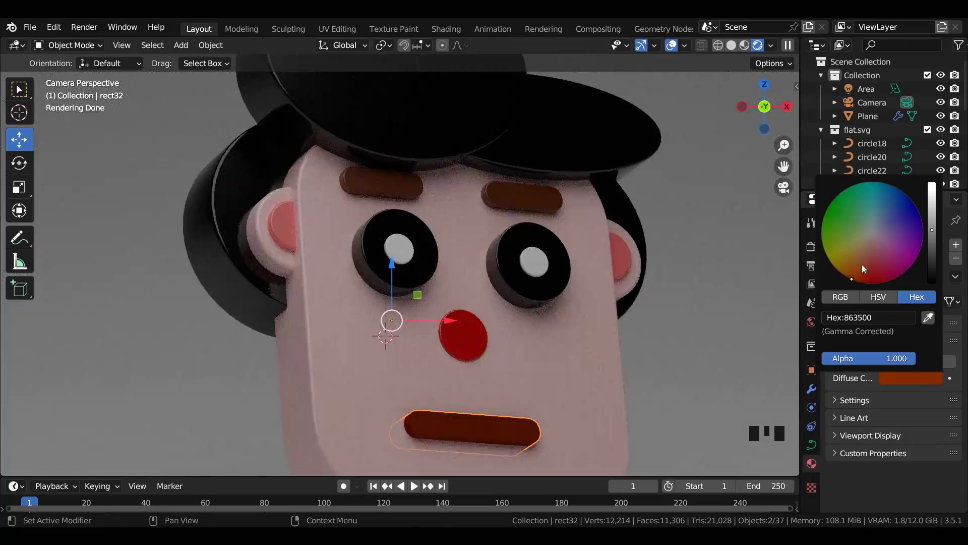
mouse_move(862, 264)
mouse_down()
mouse_move(876, 243)
mouse_move(852, 279)
mouse_up()
scroll(851, 278, up, 3)
key(ctrl+z)
key(ctrl+s)
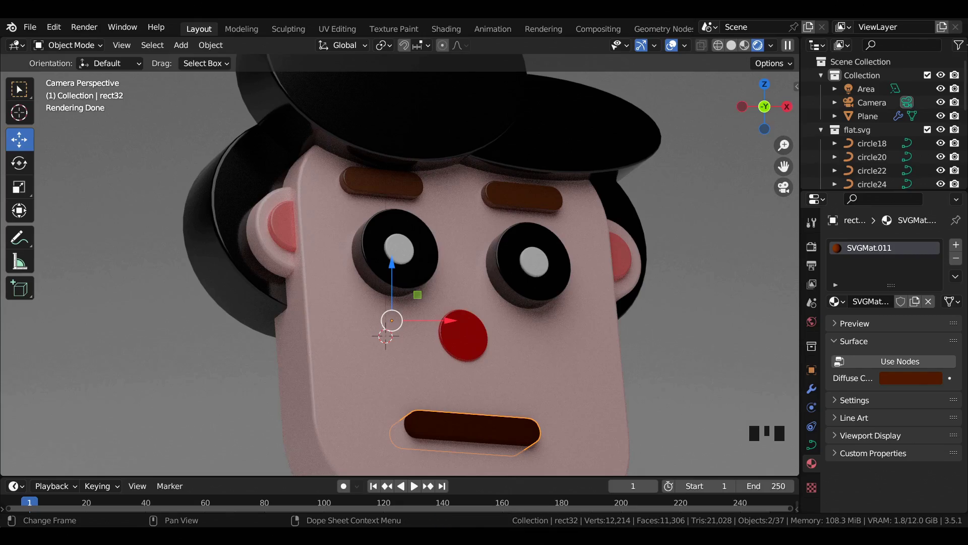
Enable nodes on the mouth's material, set its base color to CD6155 and save the file.
click(899, 361)
click(910, 419)
click(892, 357)
text(cd6155)
key(Return)
scroll(886, 440, down, 5)
click(696, 328)
scroll(401, 154, down, 4)
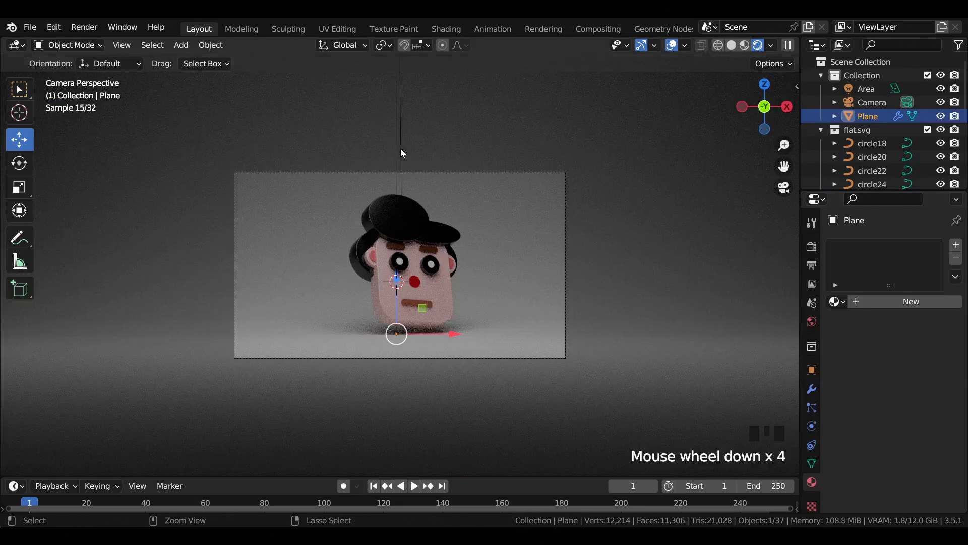
key(ctrl+s)
Move the area light about 0.62 m along the X axis, off to the side of the head.
click(402, 113)
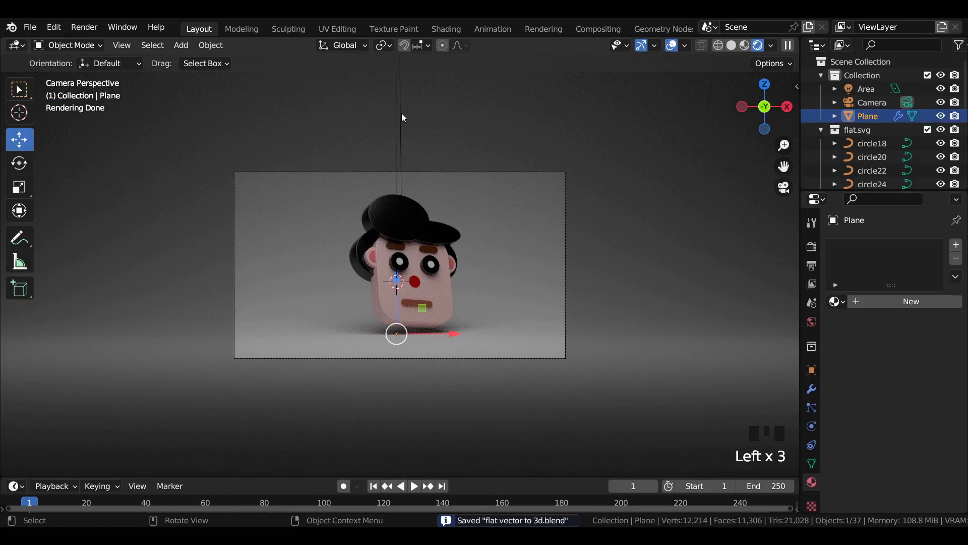
click(401, 113)
scroll(428, 229, down, 4)
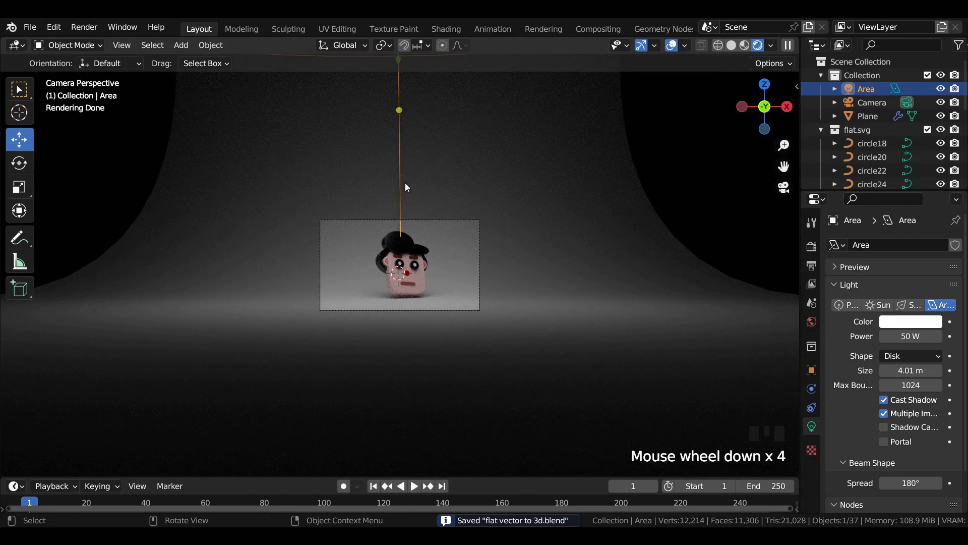
key(g)
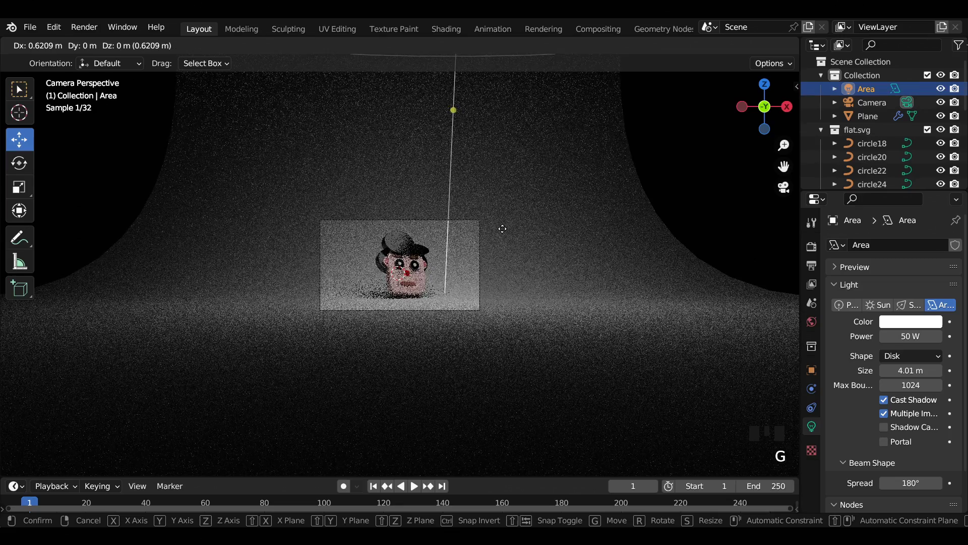
click(503, 233)
scroll(505, 233, up, 5)
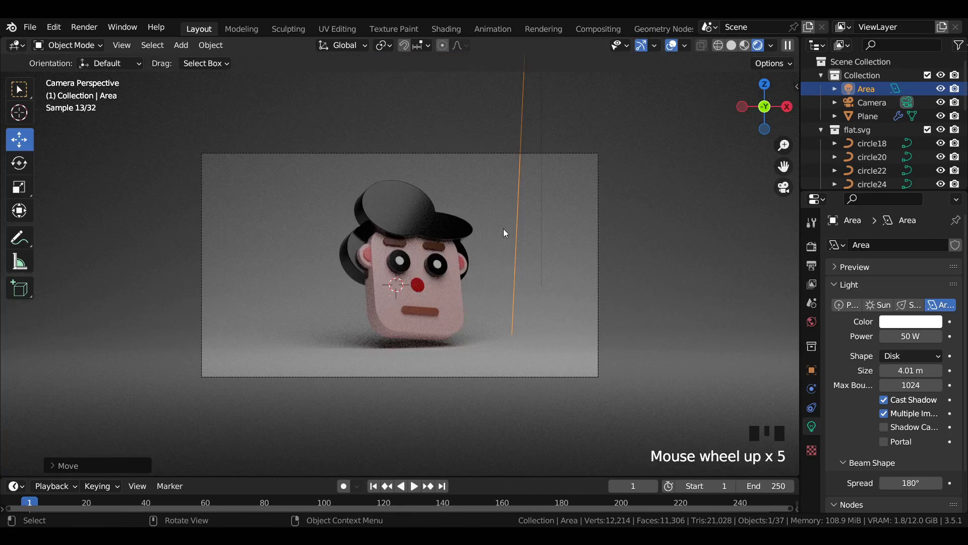
Add a new material to the backdrop plane, darken its base color to a medium grey and save the file.
click(482, 196)
click(902, 301)
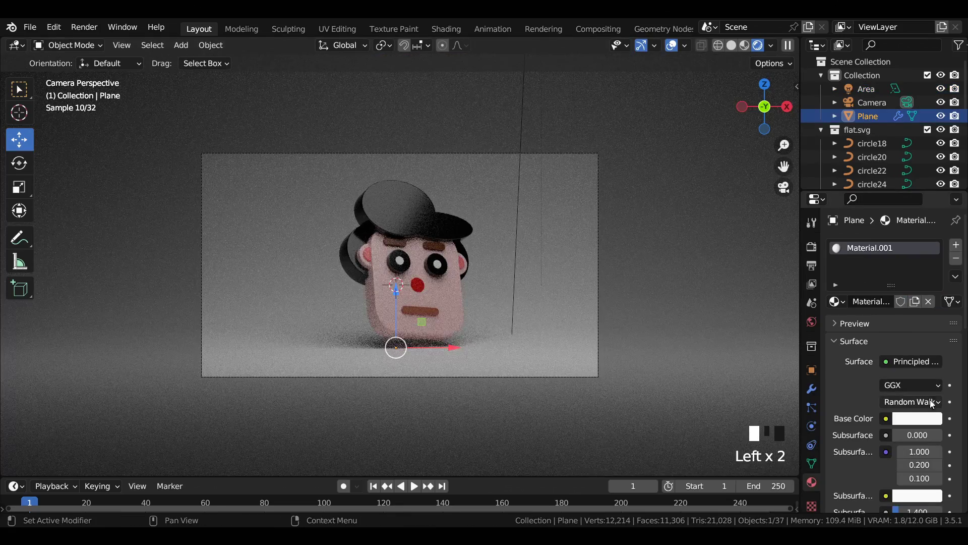
click(931, 420)
click(932, 268)
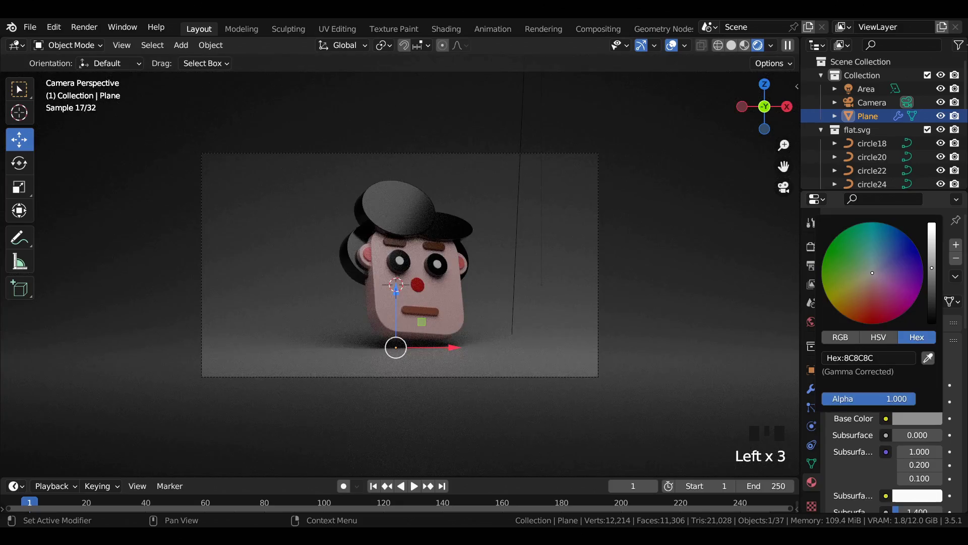
drag(932, 267, 931, 261)
scroll(585, 229, up, 3)
key(ctrl+s)
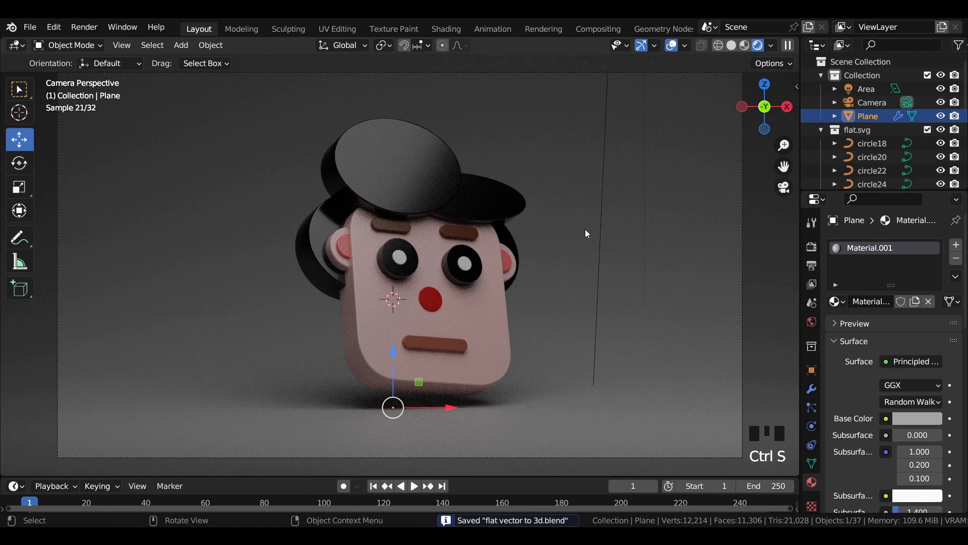
Set the color management view transform to Standard and the look to Very High Contrast.
scroll(585, 224, down, 4)
click(811, 246)
scroll(907, 444, down, 5)
click(909, 445)
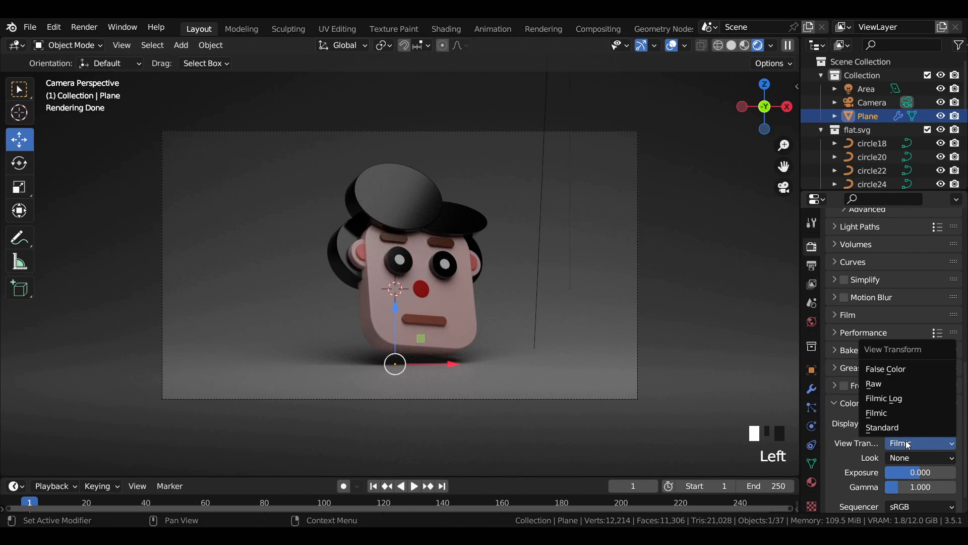
click(904, 428)
click(911, 460)
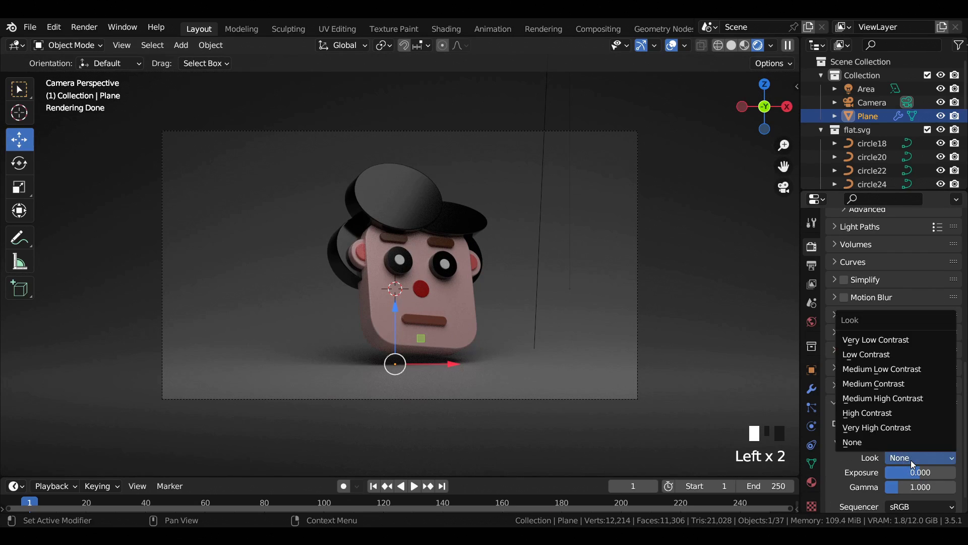
click(898, 427)
scroll(451, 315, up, 5)
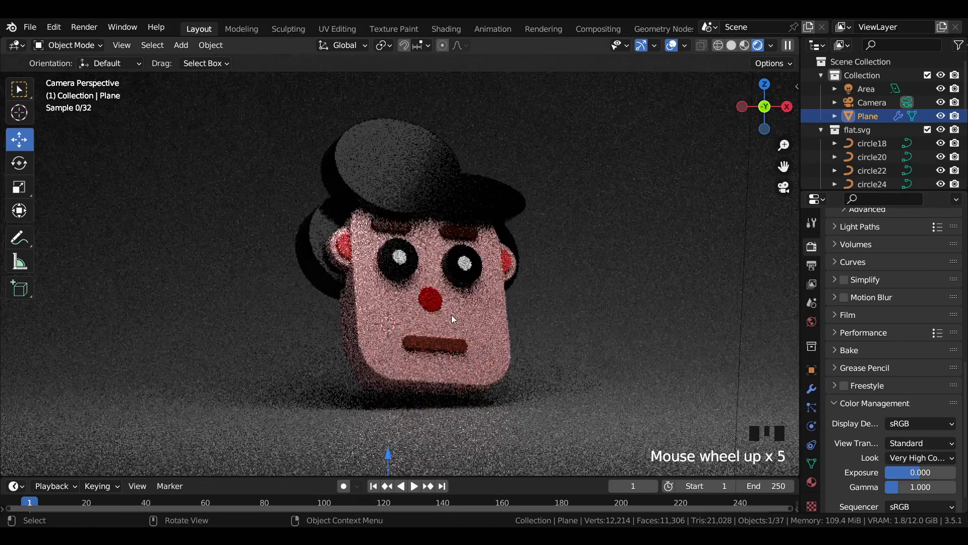
scroll(454, 321, down, 4)
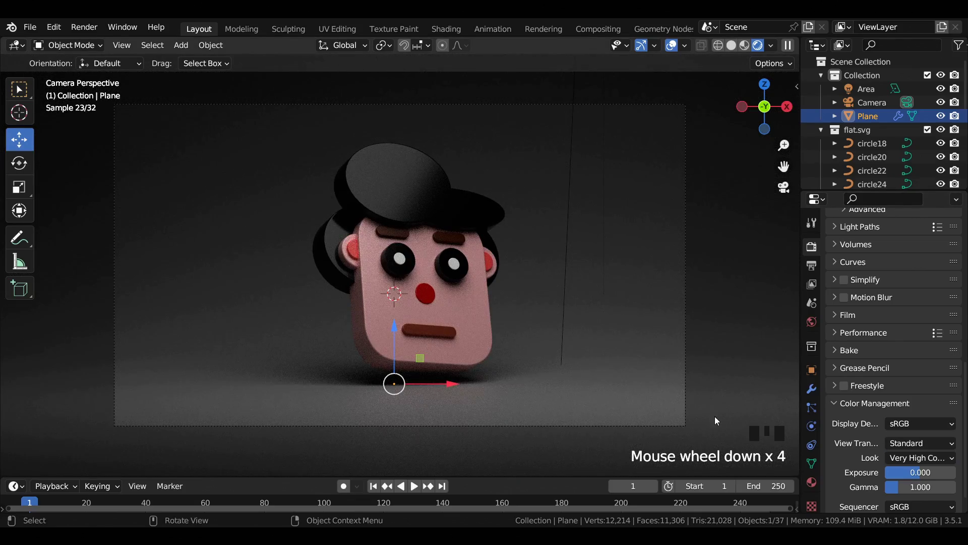
Raise the color management exposure to 0.5 and save the file.
drag(911, 475, 930, 475)
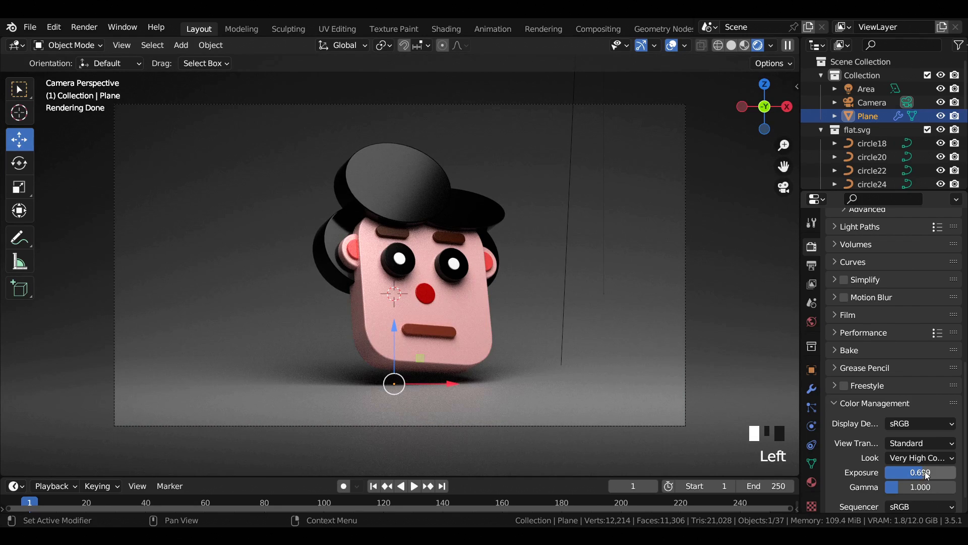
text(0.4)
key(Return)
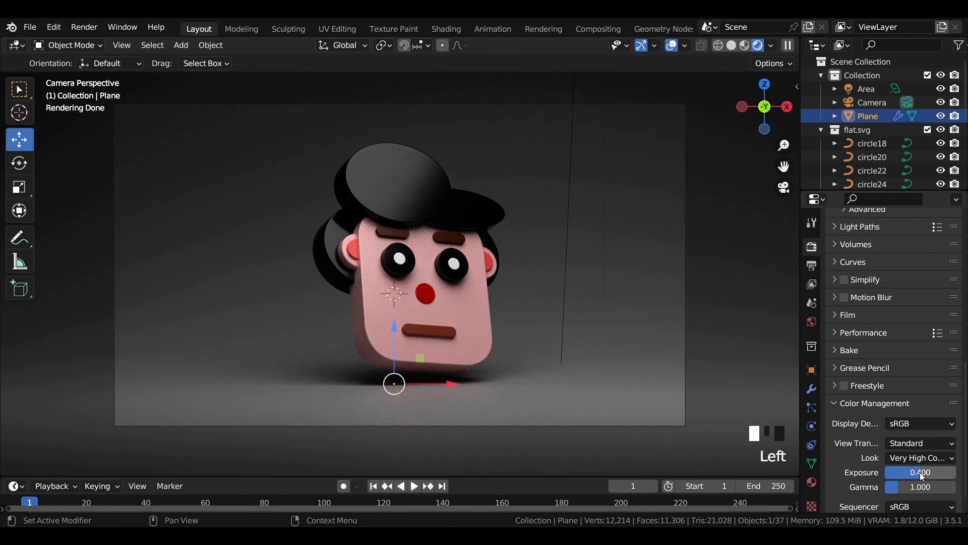
click(922, 476)
text(0.5)
key(Return)
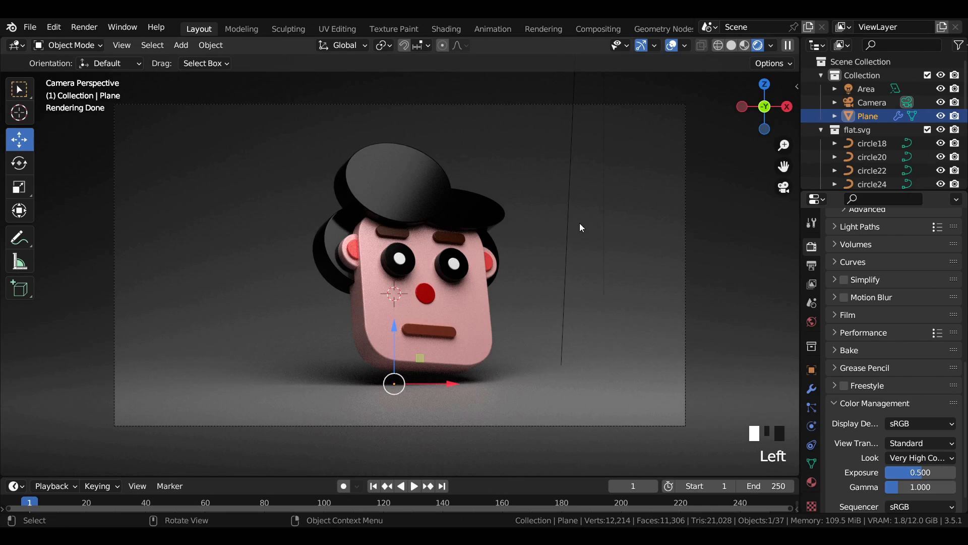
key(ctrl+s)
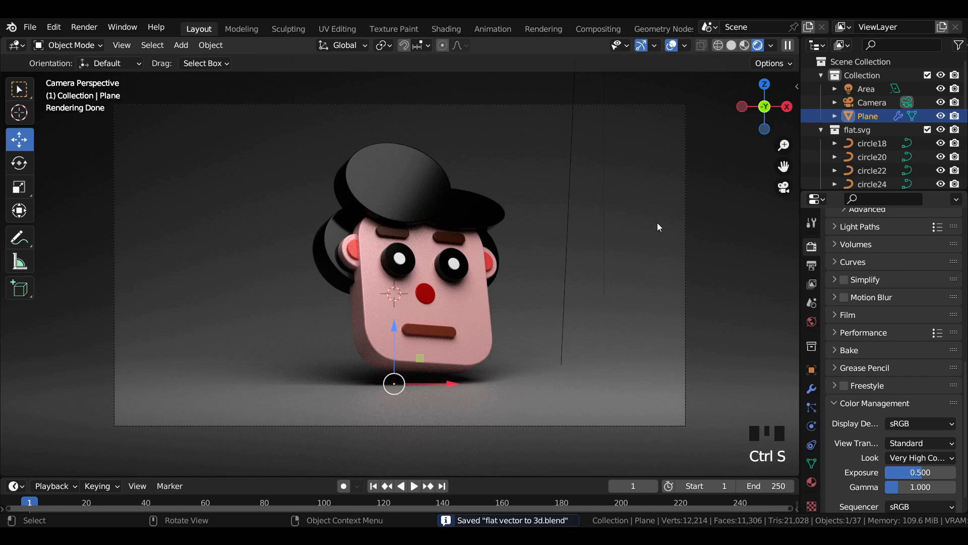
Set the Render U resolution to 64 on the hat, hair and ear curves.
click(391, 179)
click(812, 445)
scroll(881, 362, up, 13)
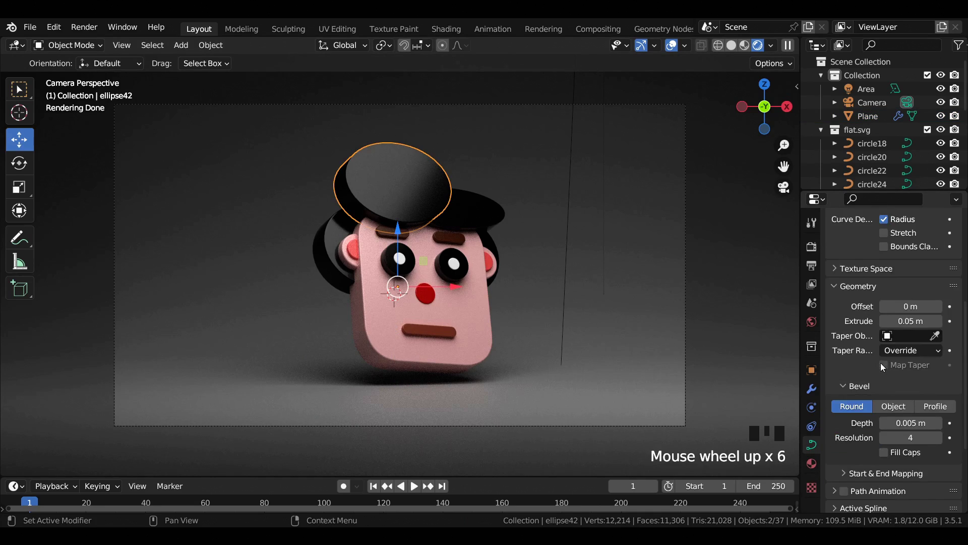
click(483, 212)
click(486, 246)
click(350, 239)
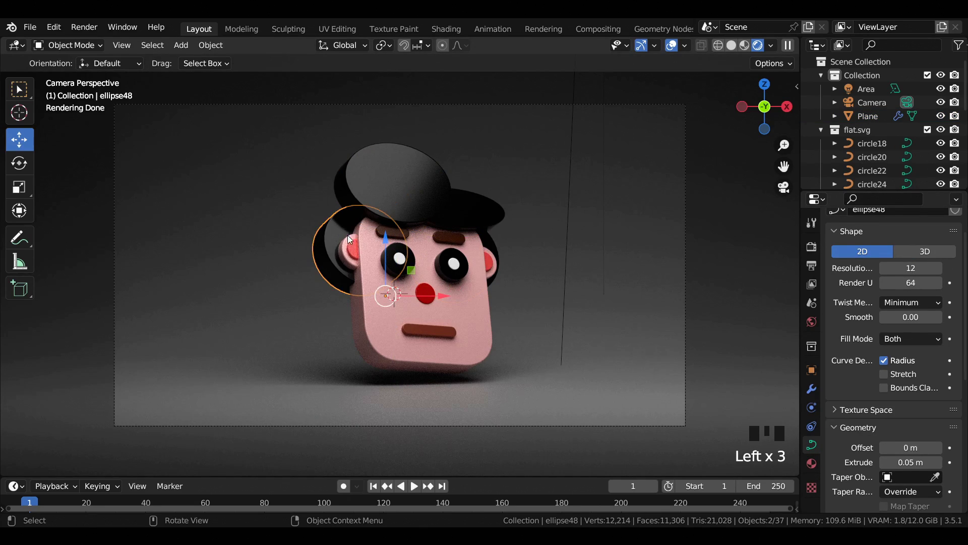
click(347, 243)
drag(910, 283, 958, 283)
click(487, 249)
click(352, 247)
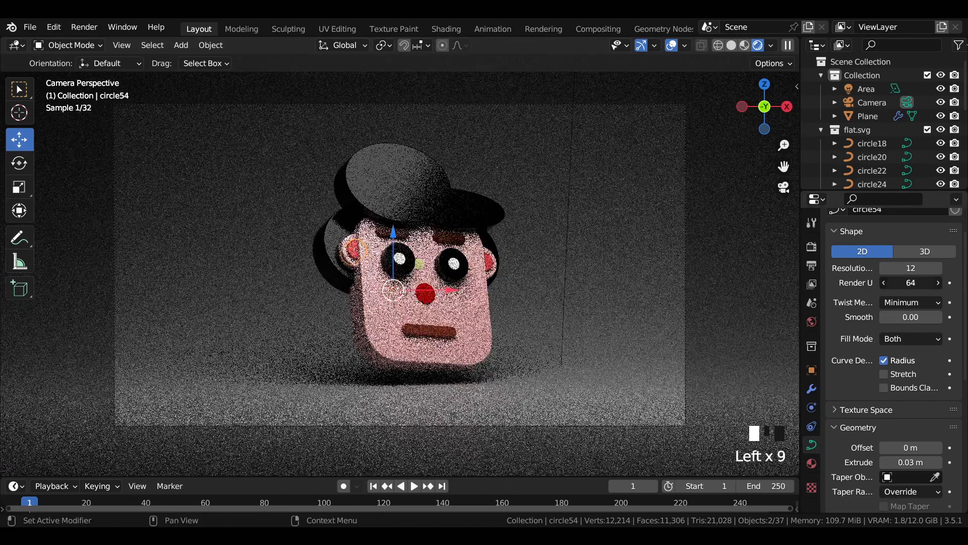
Set the Render U resolution to 64 on the eyebrow and black eye curves.
click(383, 232)
click(383, 232)
click(384, 233)
click(384, 232)
click(388, 251)
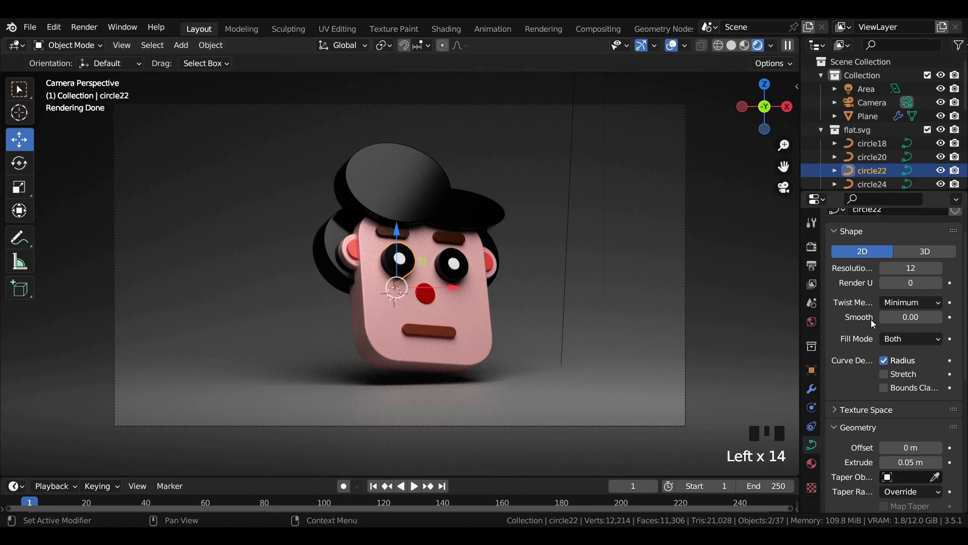
click(388, 251)
click(446, 256)
drag(906, 283, 955, 282)
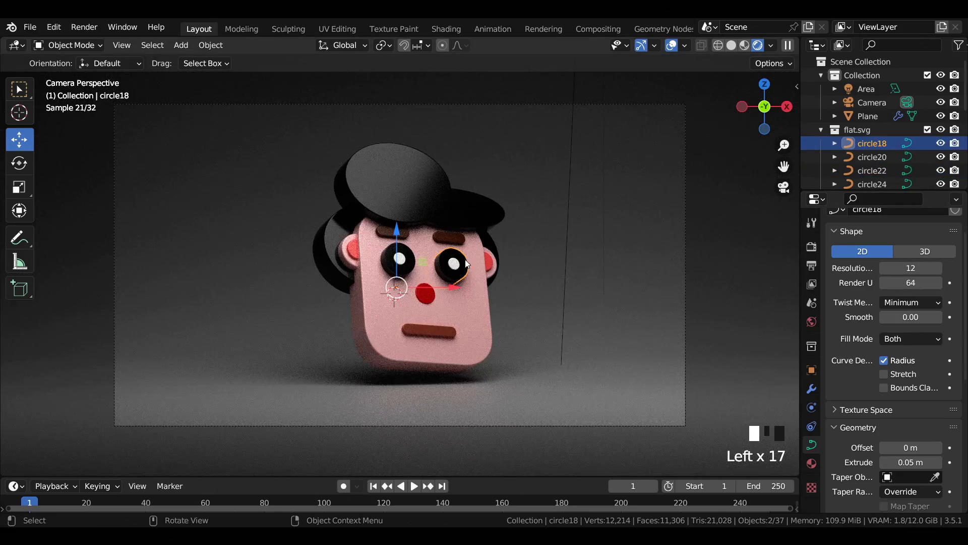
Set the Render U resolution on the white pupils, nose and mouth curves, and save the file.
click(453, 263)
mouse_move(894, 281)
mouse_down()
mouse_move(955, 283)
mouse_move(912, 282)
mouse_up()
click(398, 256)
click(422, 295)
click(912, 282)
click(422, 331)
key(ctrl+s)
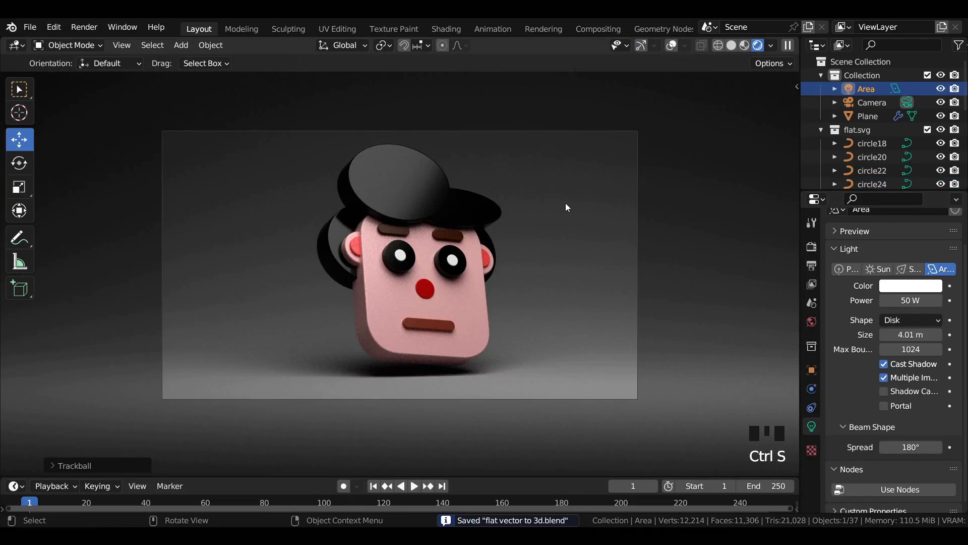
Render the final image and inspect the result in the Rendering workspace.
click(84, 26)
click(101, 38)
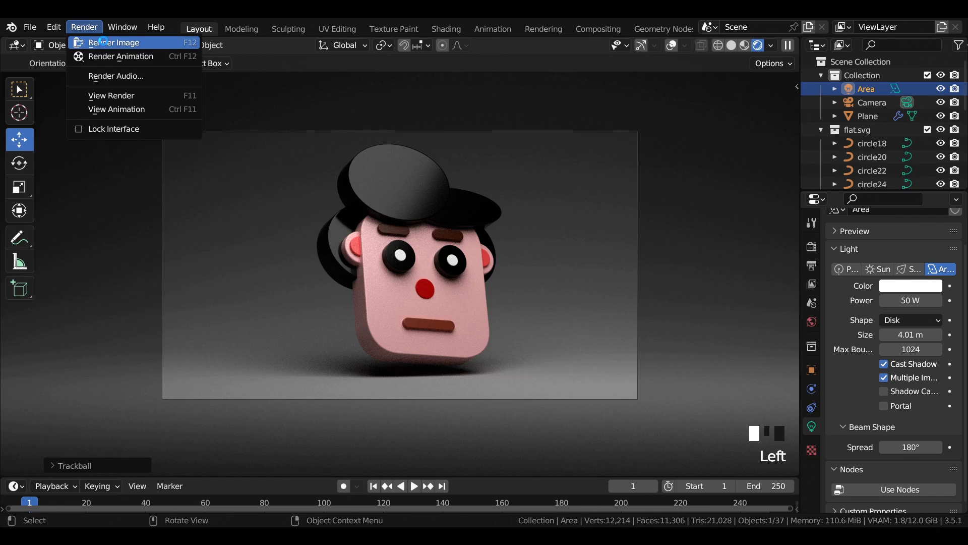
click(541, 29)
scroll(257, 207, up, 2)
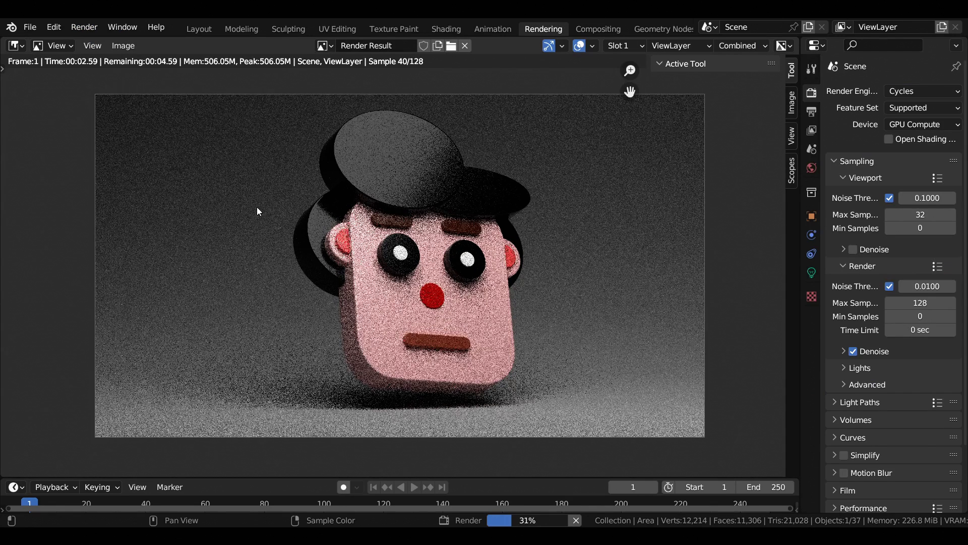
scroll(280, 194, up, 1)
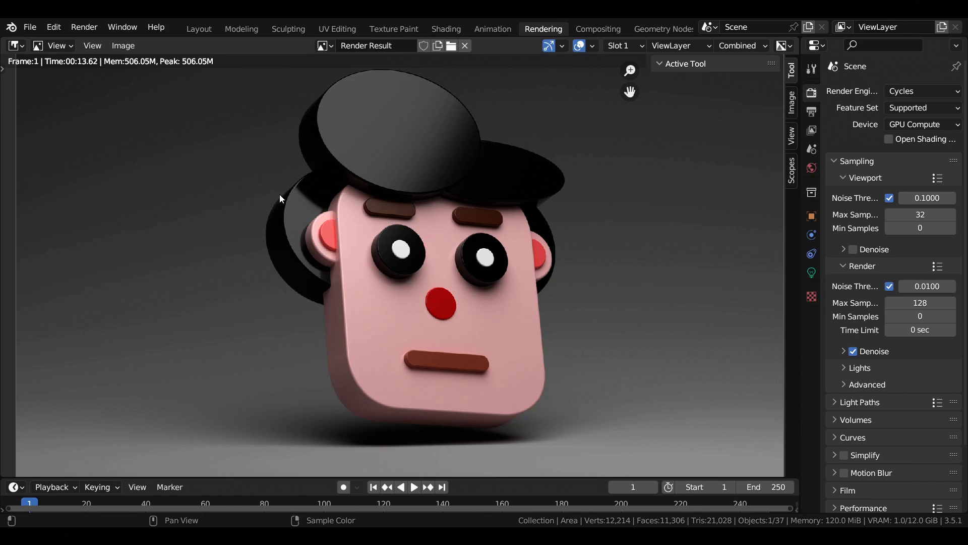
scroll(363, 259, down, 1)
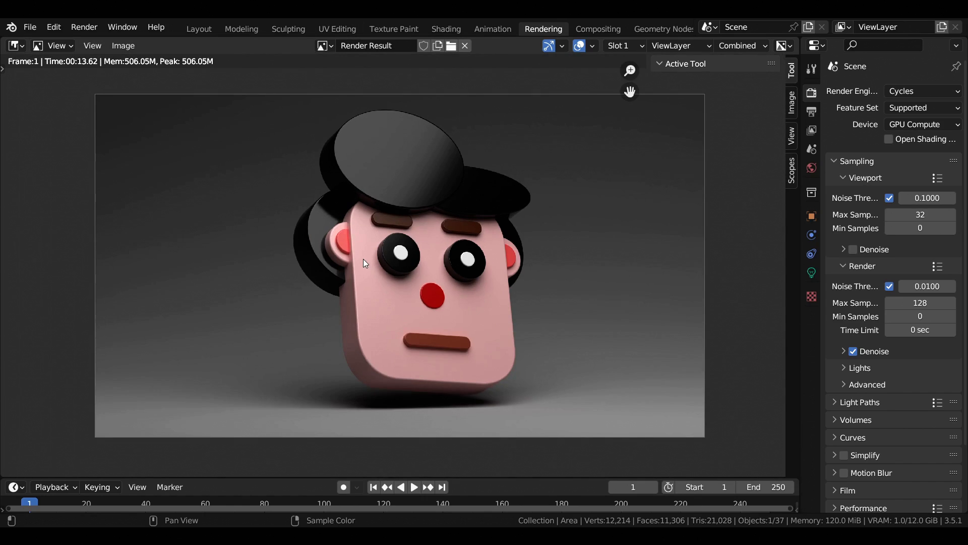
scroll(364, 260, up, 1)
scroll(431, 266, up, 3)
scroll(432, 265, down, 4)
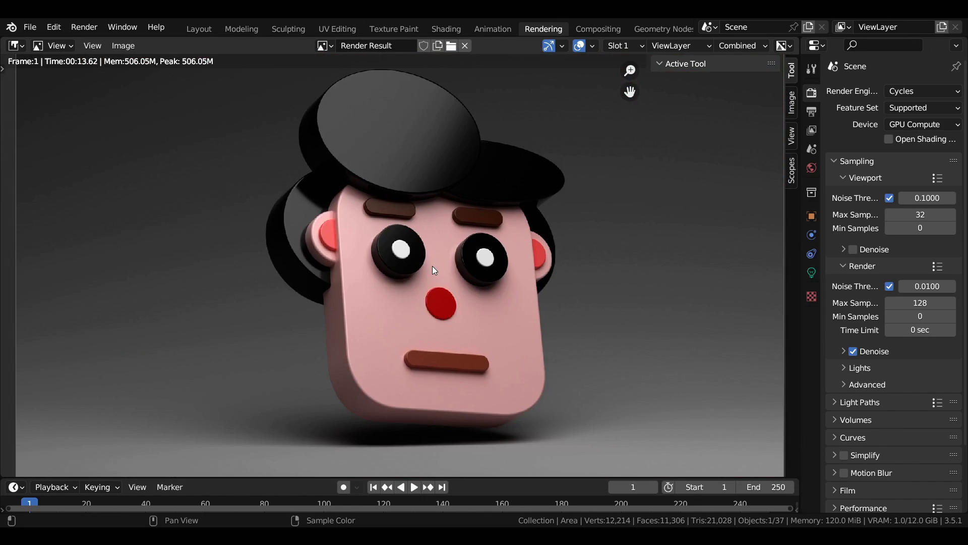
Save the rendered image as a new image file.
scroll(432, 265, up, 1)
click(123, 46)
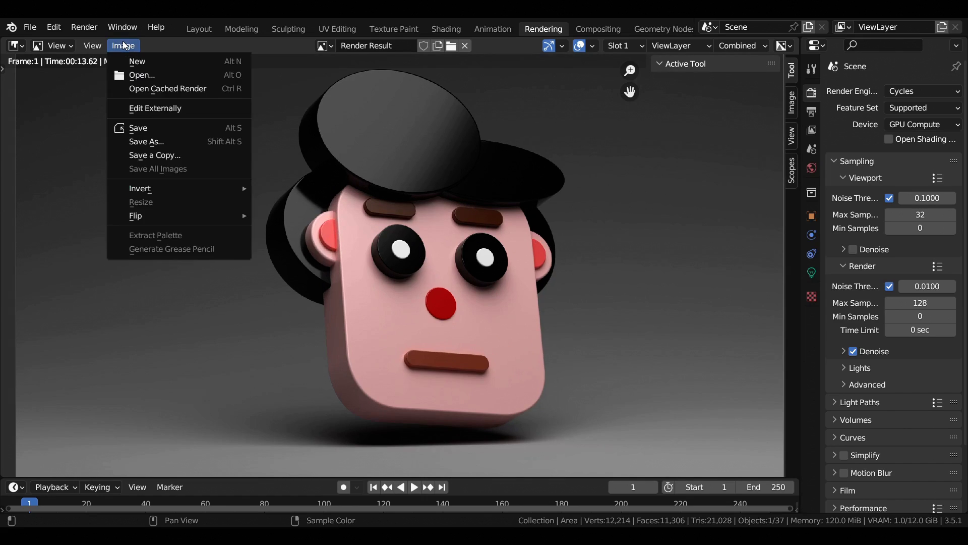
click(153, 142)
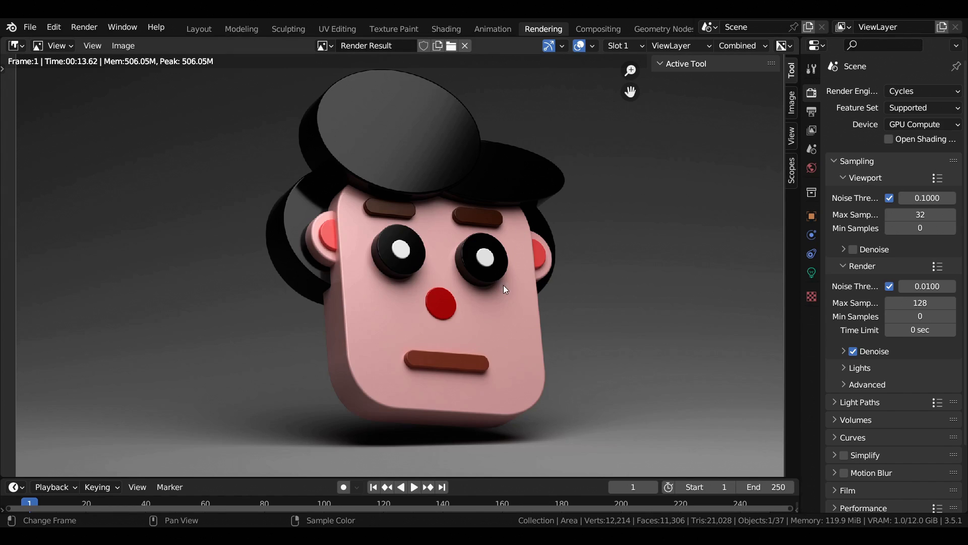
Examine the finished render, up close around the hat and as a whole frame.
scroll(410, 189, down, 3)
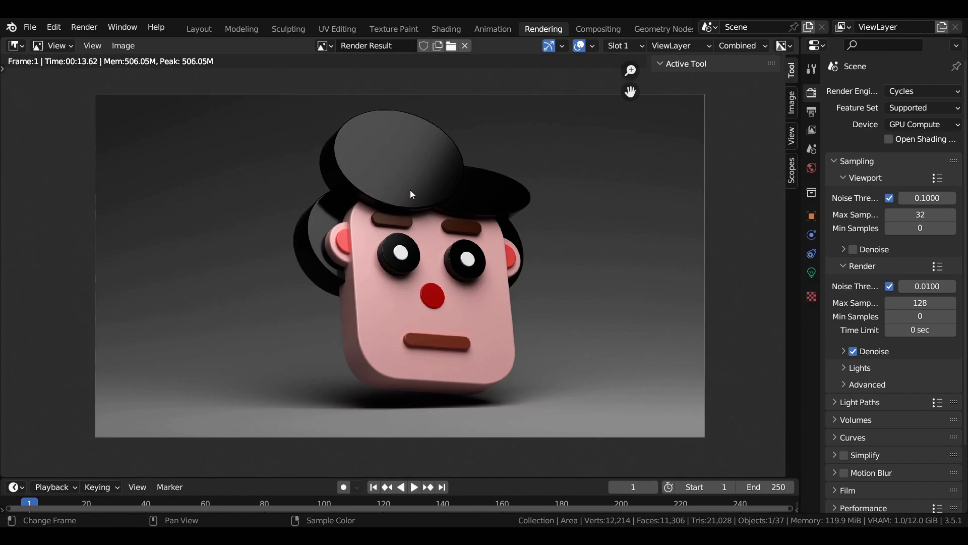
scroll(410, 190, up, 3)
scroll(409, 190, up, 1)
scroll(313, 224, up, 5)
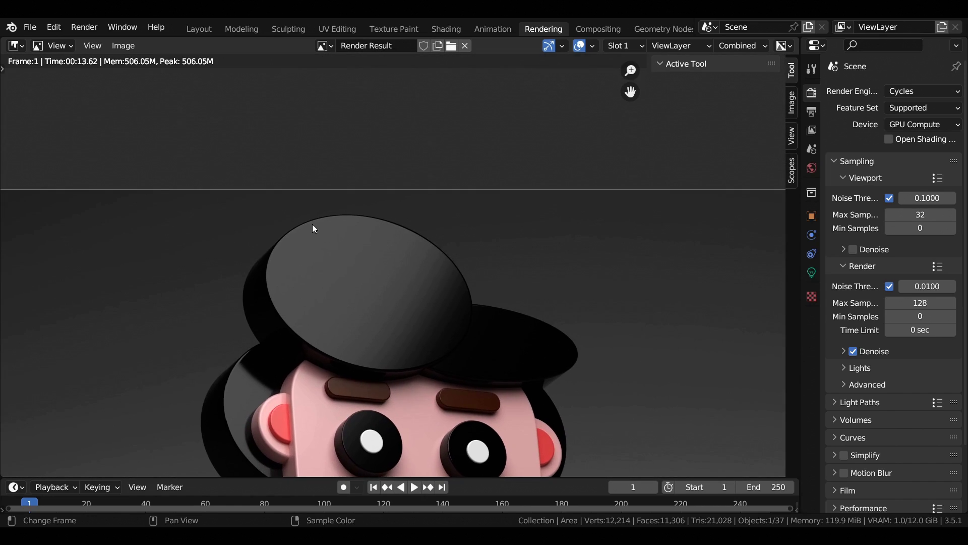
scroll(309, 228, down, 6)
middle_drag(309, 225, 381, 203)
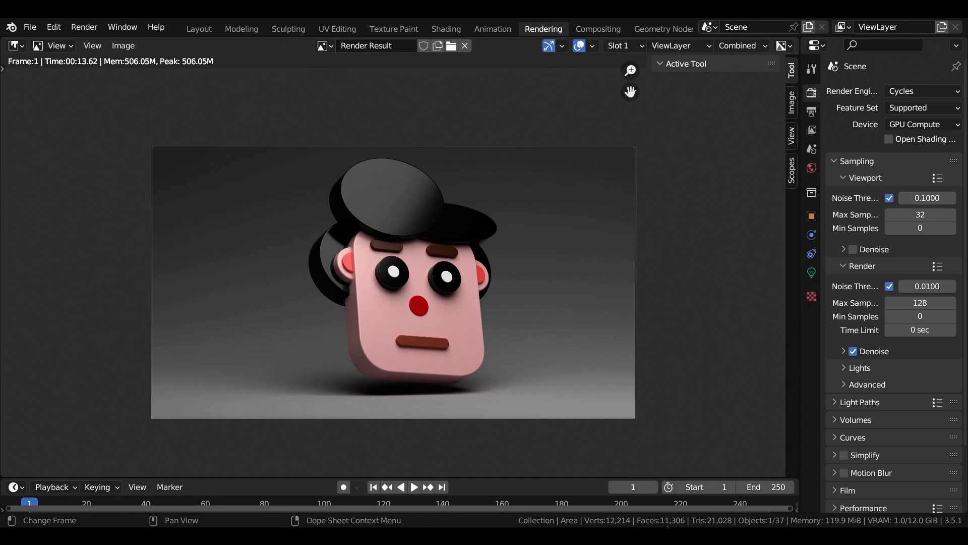